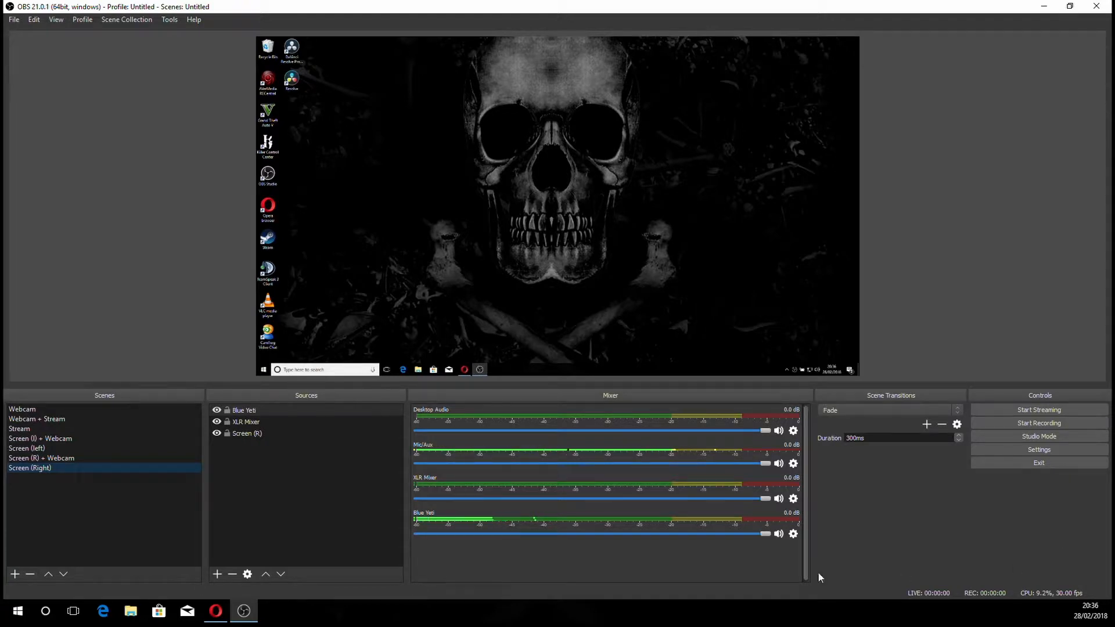
# Remove the Webcam, Stream and Webcam + Stream scenes.
pyautogui.click(43, 412)
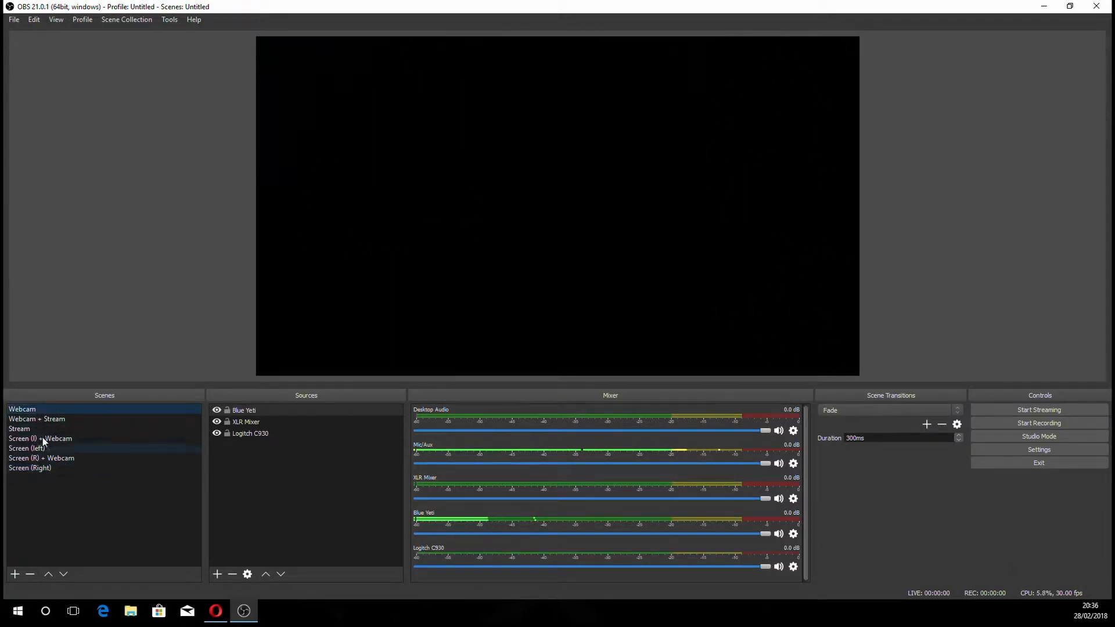
pyautogui.click(30, 574)
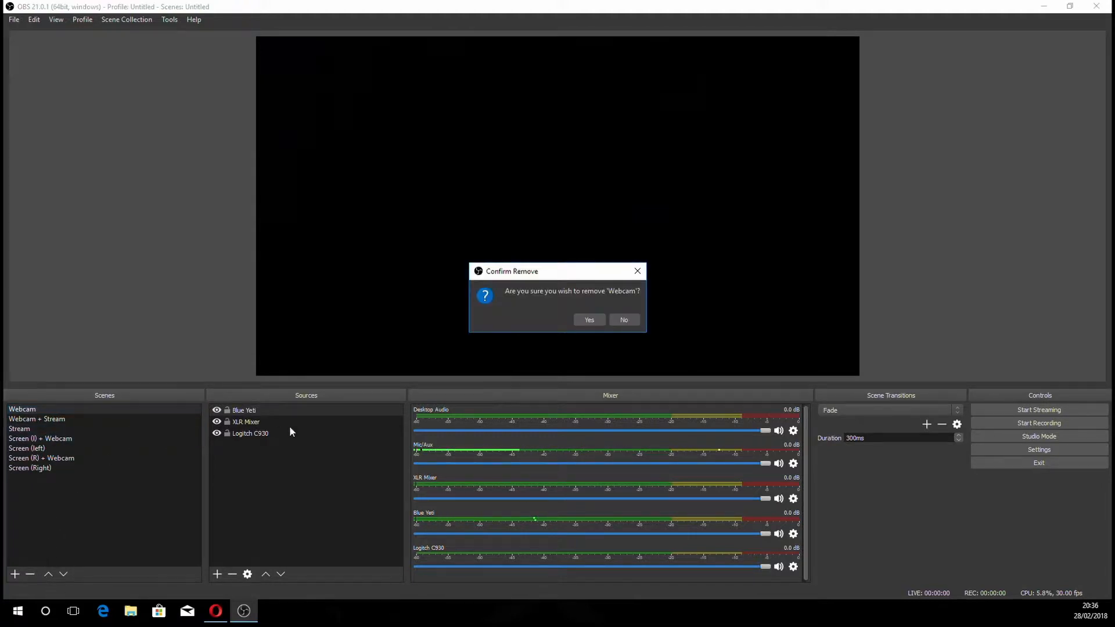
pyautogui.click(589, 320)
pyautogui.click(75, 418)
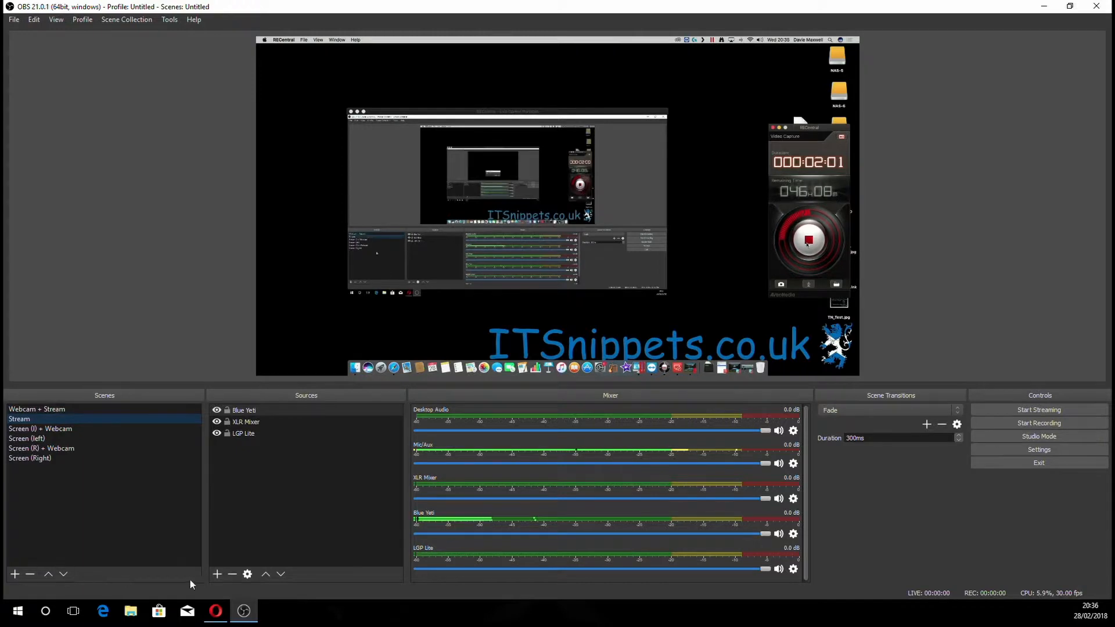
pyautogui.click(30, 574)
pyautogui.click(586, 319)
pyautogui.click(31, 574)
pyautogui.click(603, 320)
# Remove the Screen (left), Screen (Right) and Screen (R) + Webcam scenes.
pyautogui.click(116, 418)
pyautogui.click(30, 574)
pyautogui.click(604, 319)
pyautogui.click(87, 429)
pyautogui.click(30, 573)
pyautogui.click(604, 320)
pyautogui.click(30, 574)
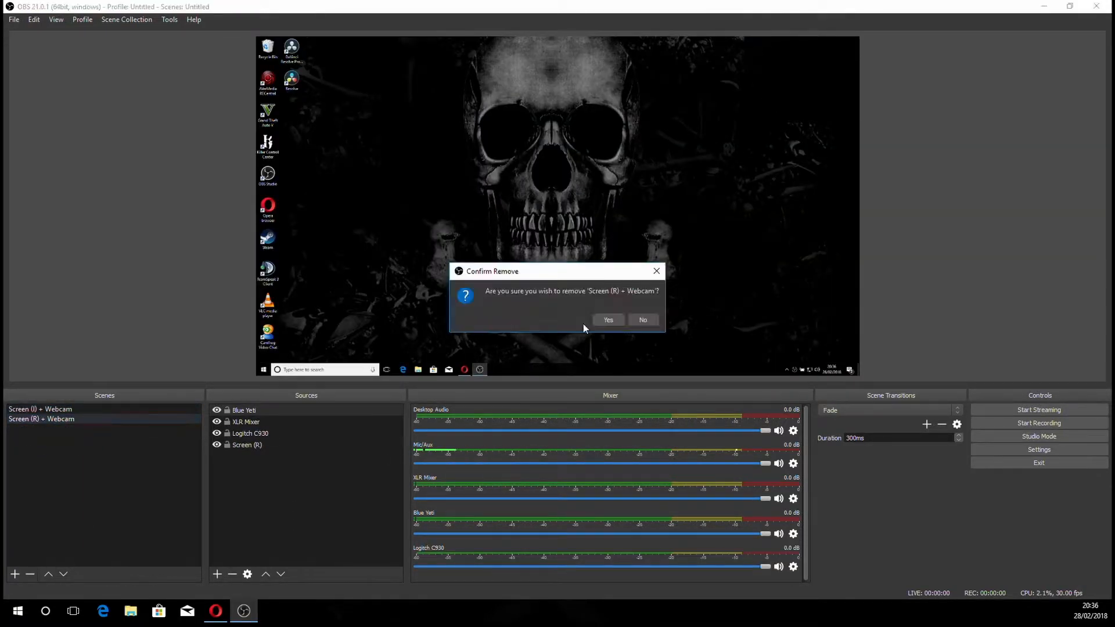
pyautogui.click(605, 320)
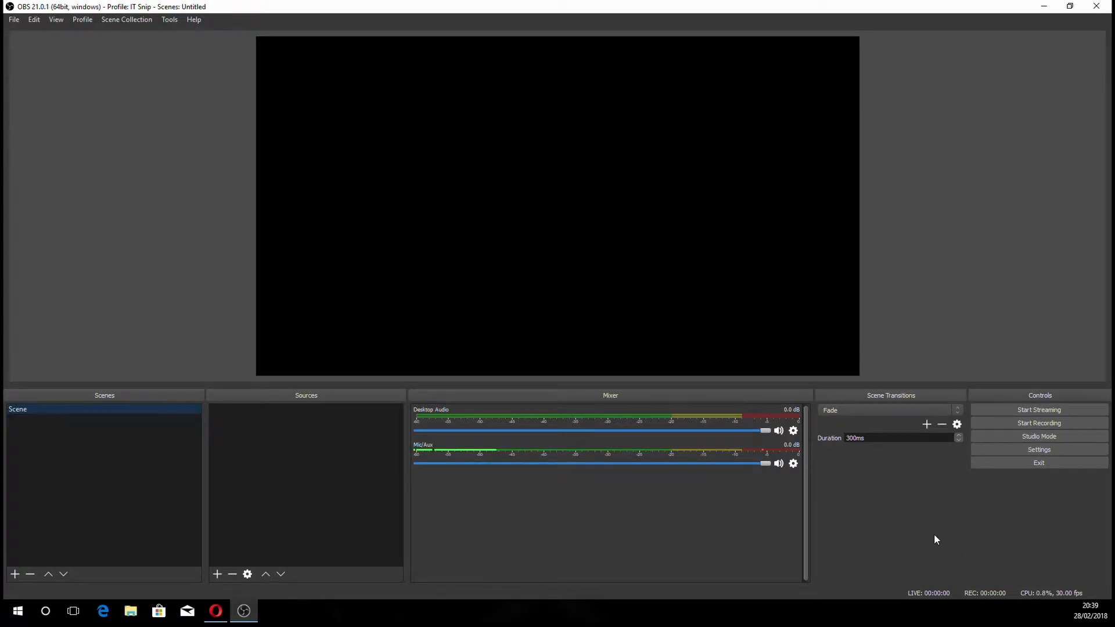
# Rename the default scene as Screencast.
pyautogui.rightClick(24, 409)
pyautogui.click(79, 450)
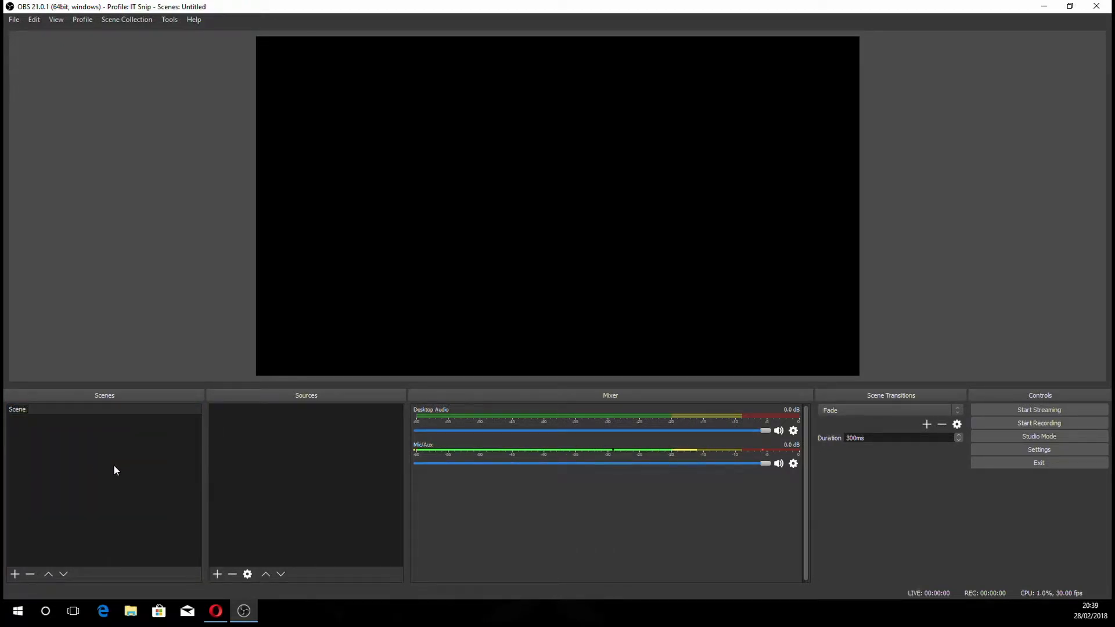
pyautogui.write('WE')
pyautogui.press('BackSpace')
pyautogui.press('BackSpace')
pyautogui.press('BackSpace')
pyautogui.press('BackSpace')
pyautogui.press('BackSpace')
pyautogui.press('BackSpace')
pyautogui.press('BackSpace')
pyautogui.write('Screencast')
pyautogui.press('Return')
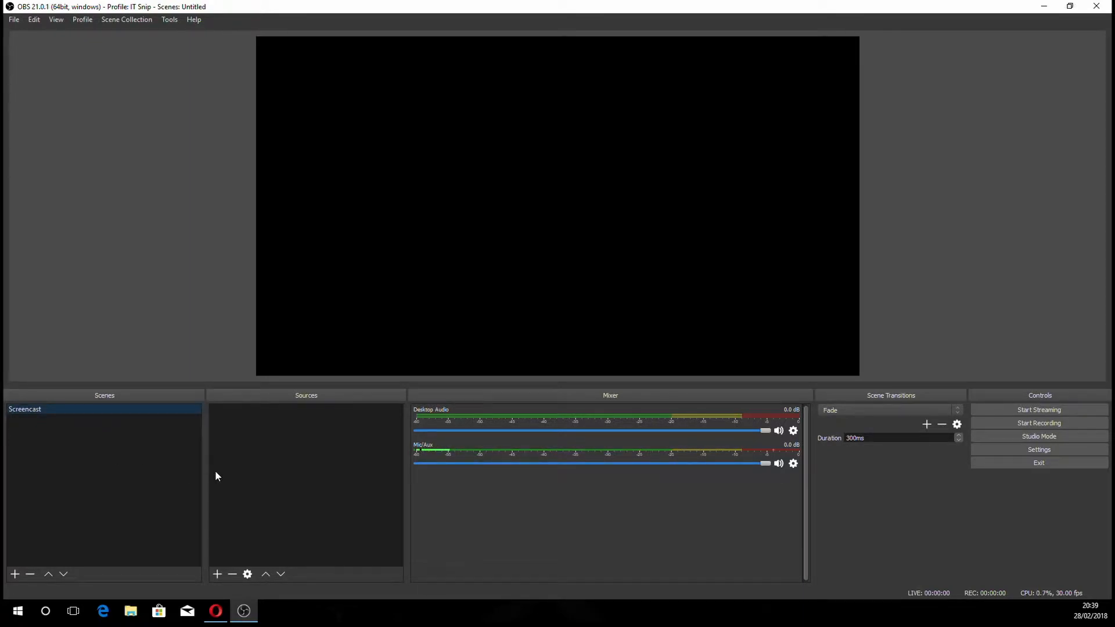
# Add a Display Capture source named "Monior (left)" to the Screencast scene, capturing Display 1: 1920x1080 @ -1920,0.
pyautogui.click(217, 574)
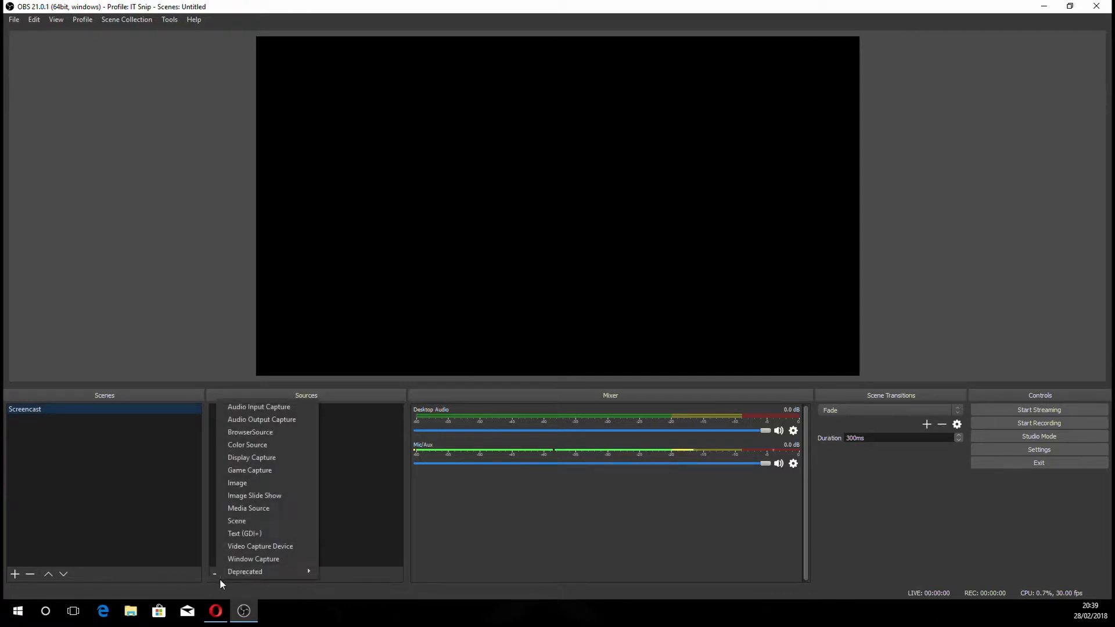
pyautogui.click(287, 460)
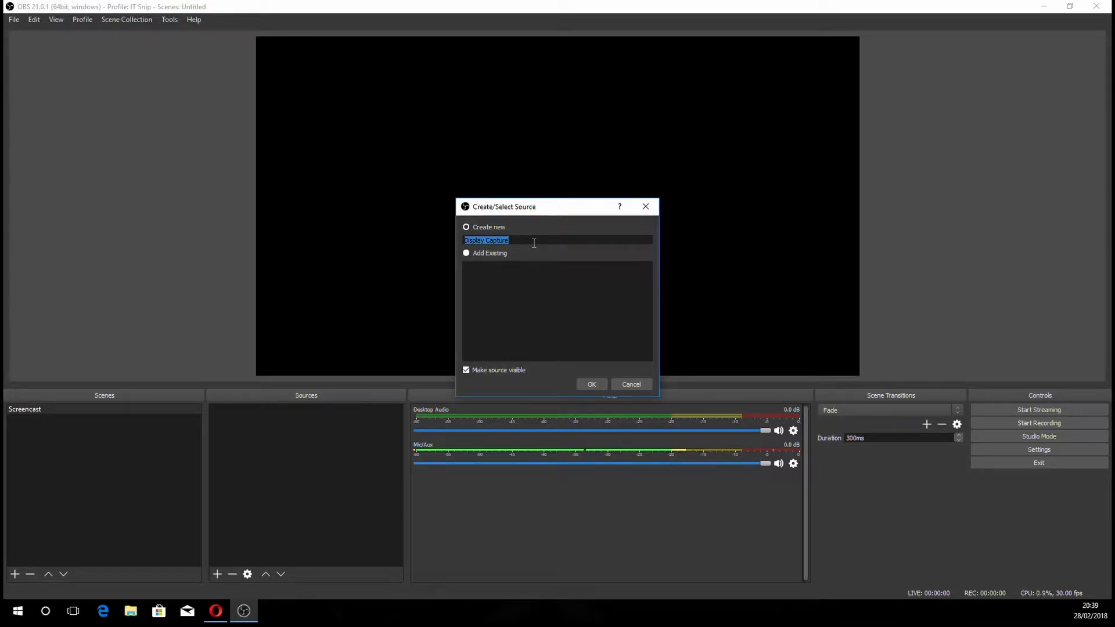
pyautogui.write('Monior (left)')
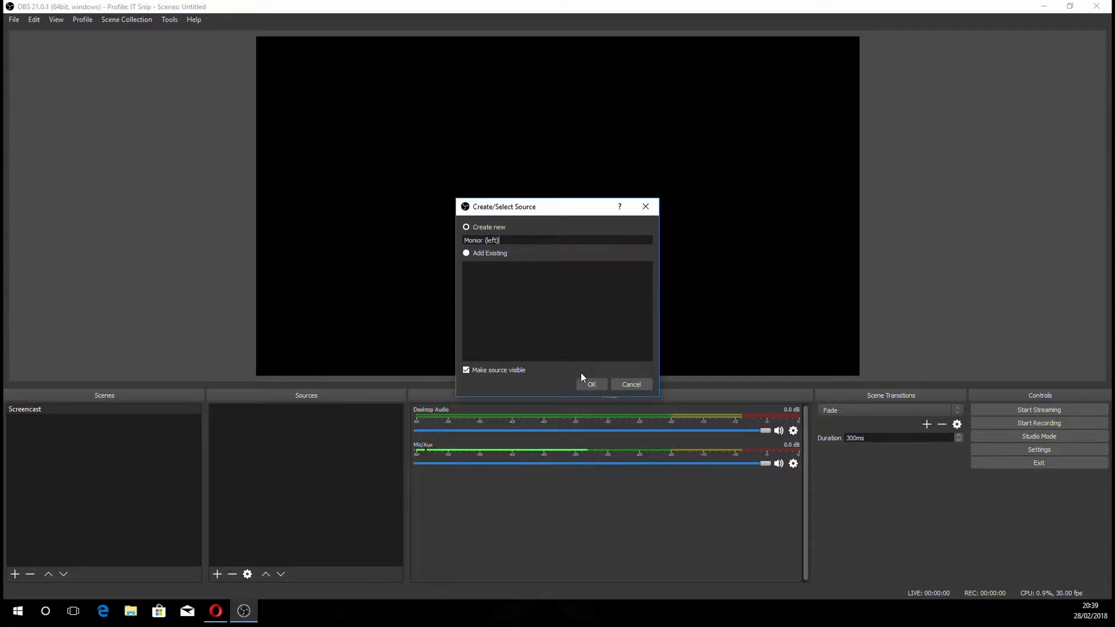
pyautogui.click(591, 384)
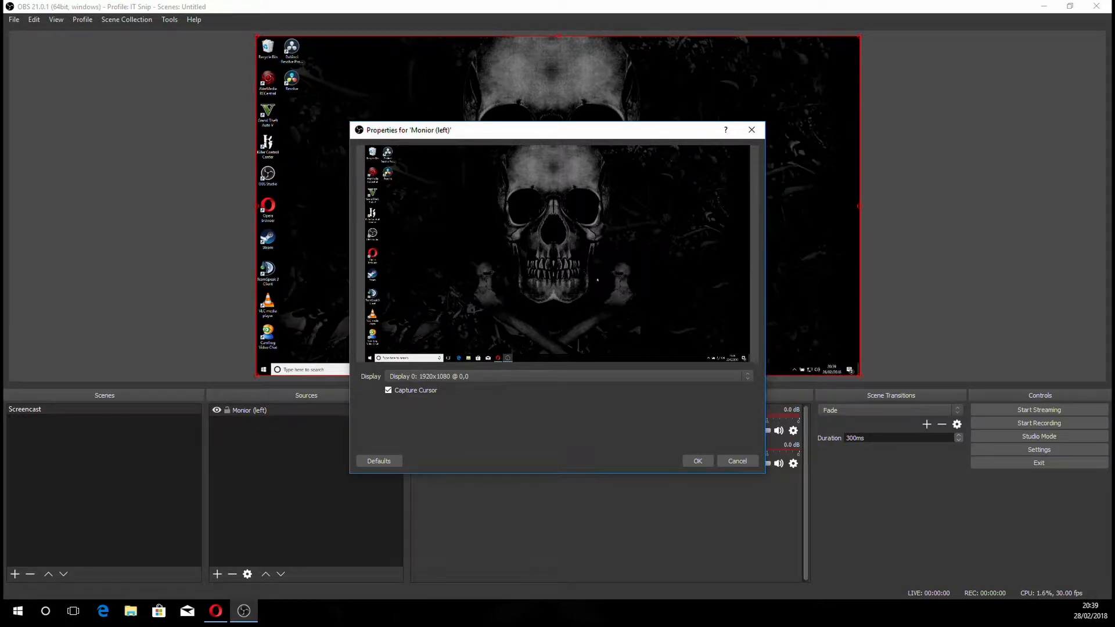
pyautogui.click(449, 378)
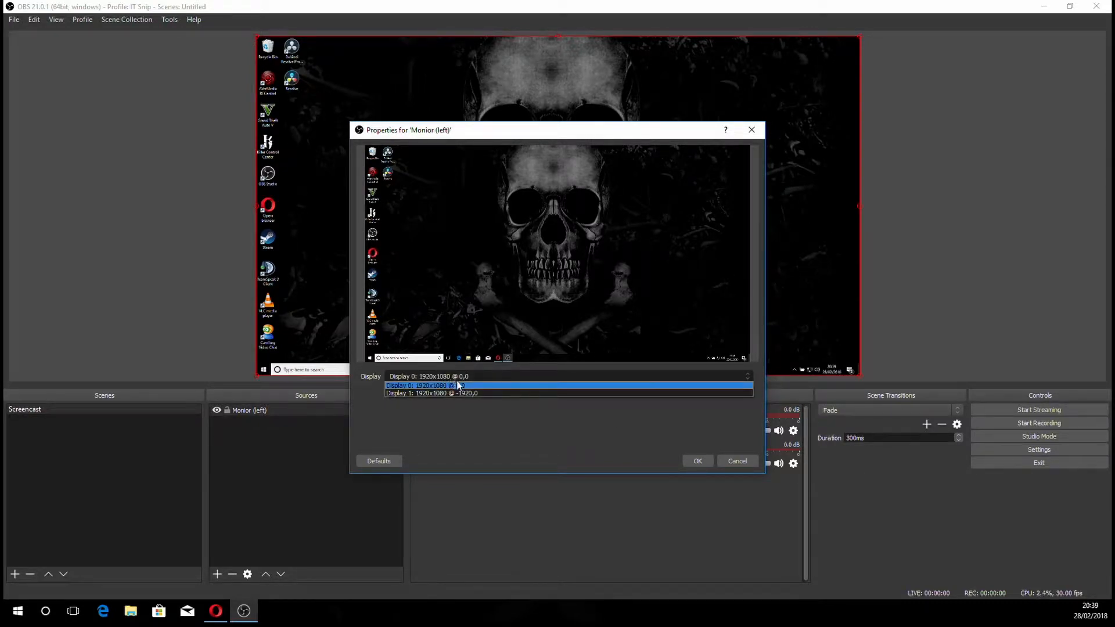
pyautogui.click(459, 394)
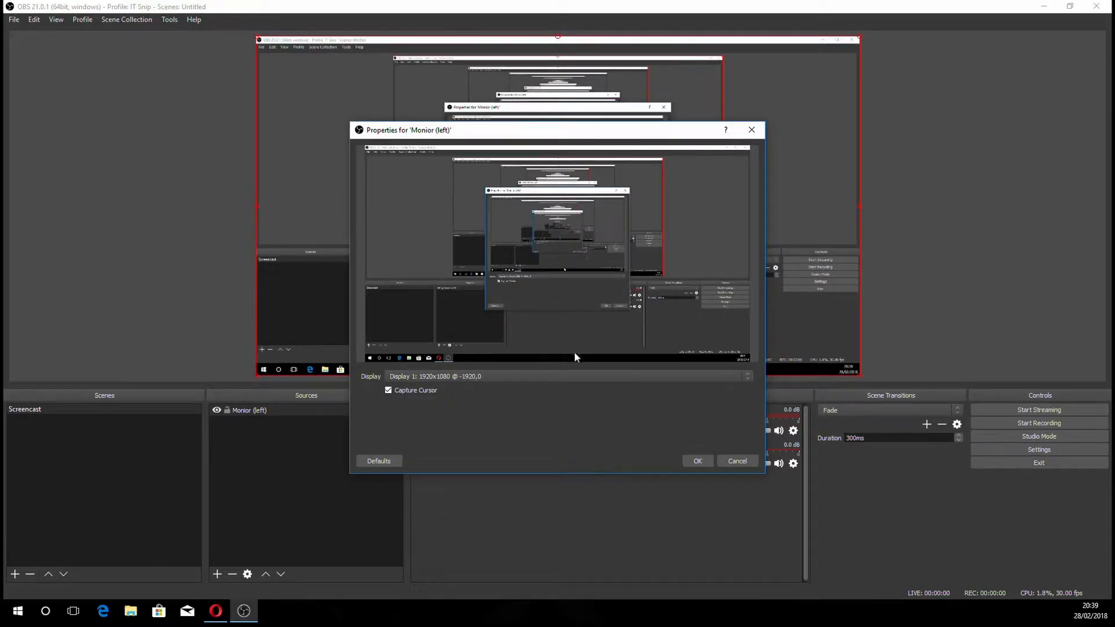
pyautogui.click(697, 462)
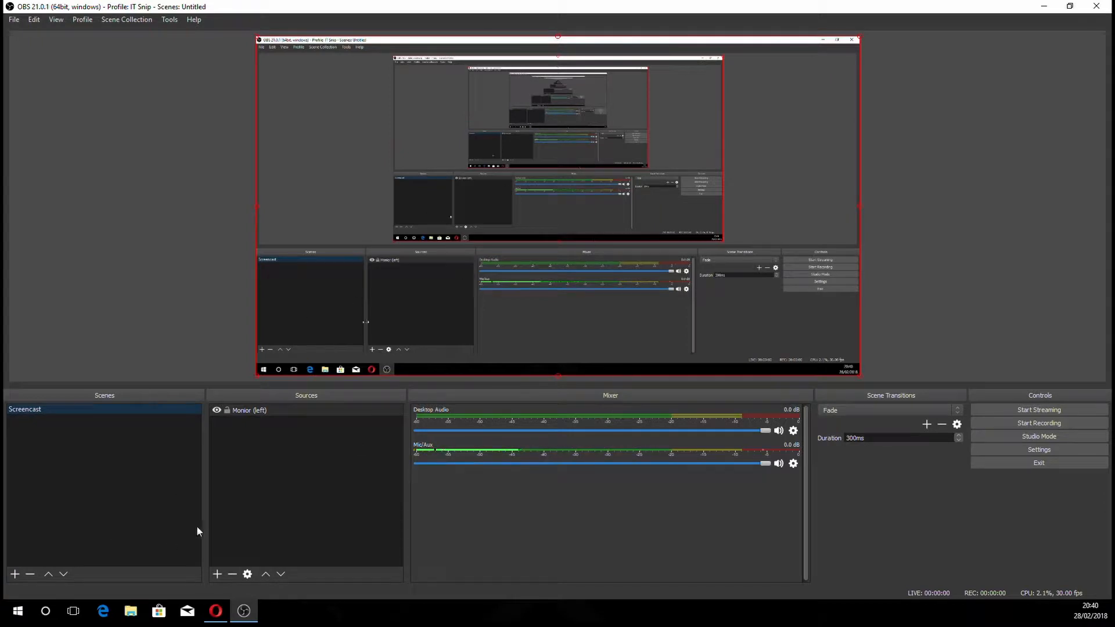
# Add a new scene named "Screencast + Webcam".
pyautogui.click(14, 574)
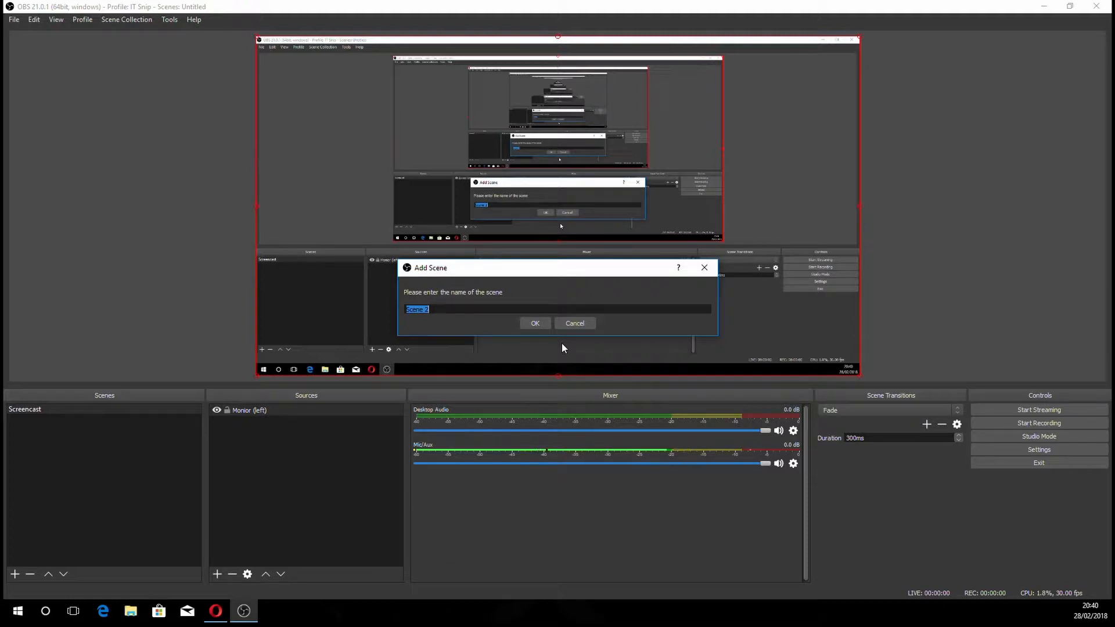
pyautogui.write('Screencast + Webcam')
pyautogui.click(537, 323)
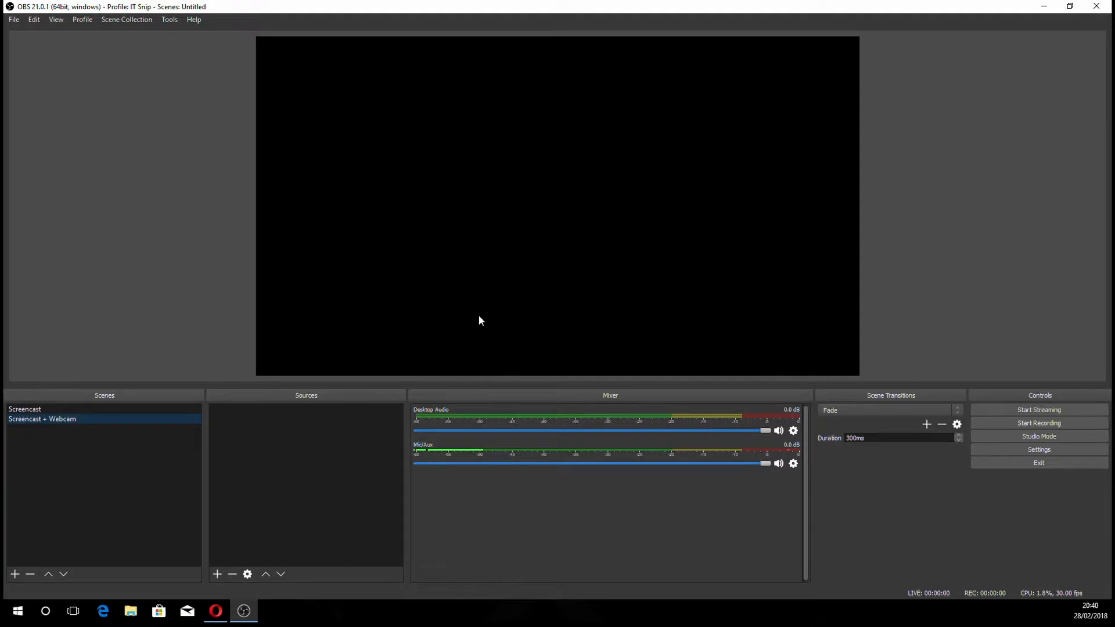
# Add the existing "Monior (left)" display capture as a source in the Screencast + Webcam scene.
pyautogui.click(213, 576)
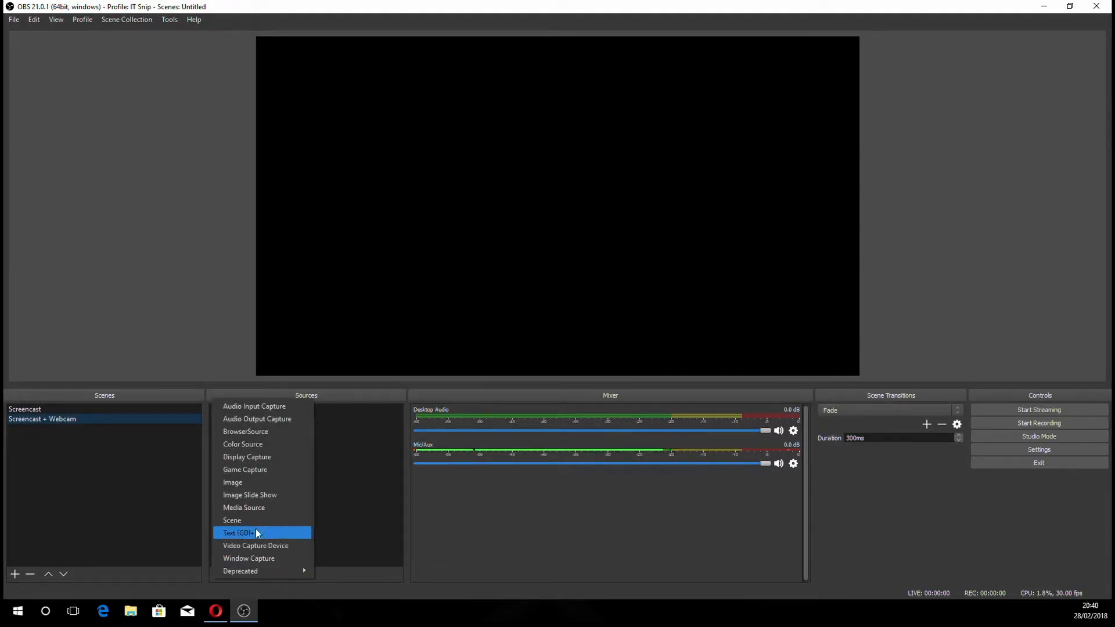
pyautogui.click(275, 455)
pyautogui.click(488, 255)
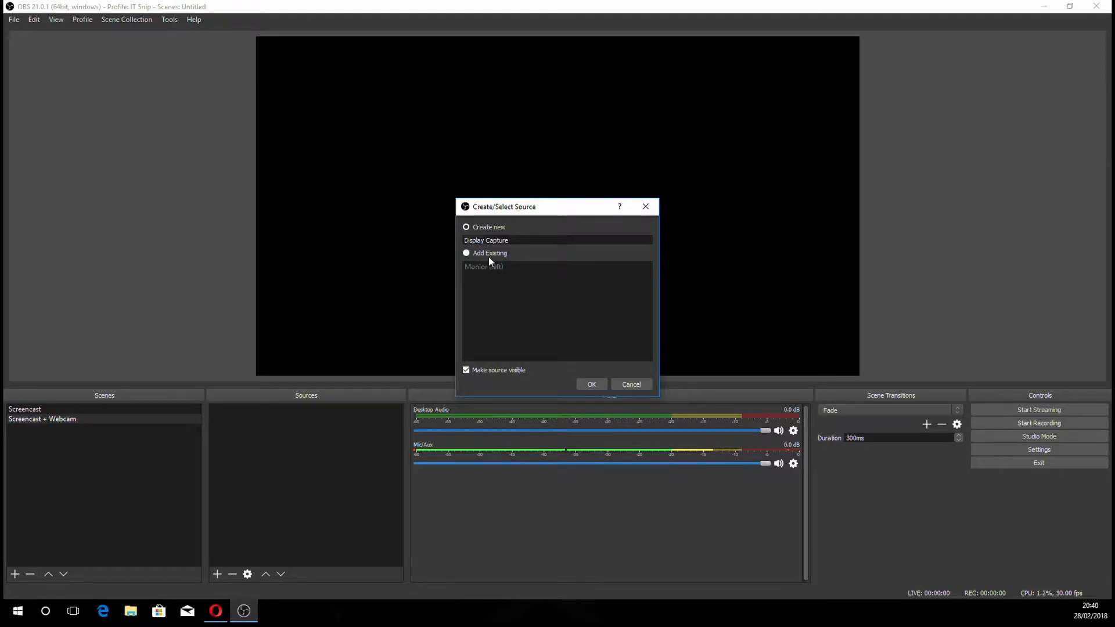
pyautogui.click(486, 267)
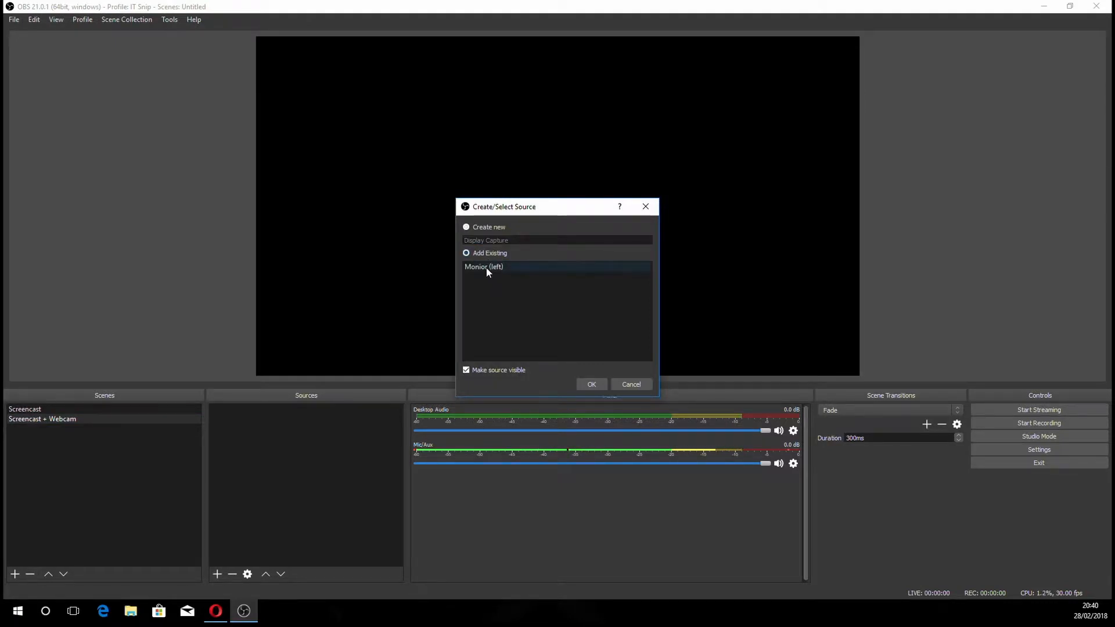
pyautogui.click(591, 388)
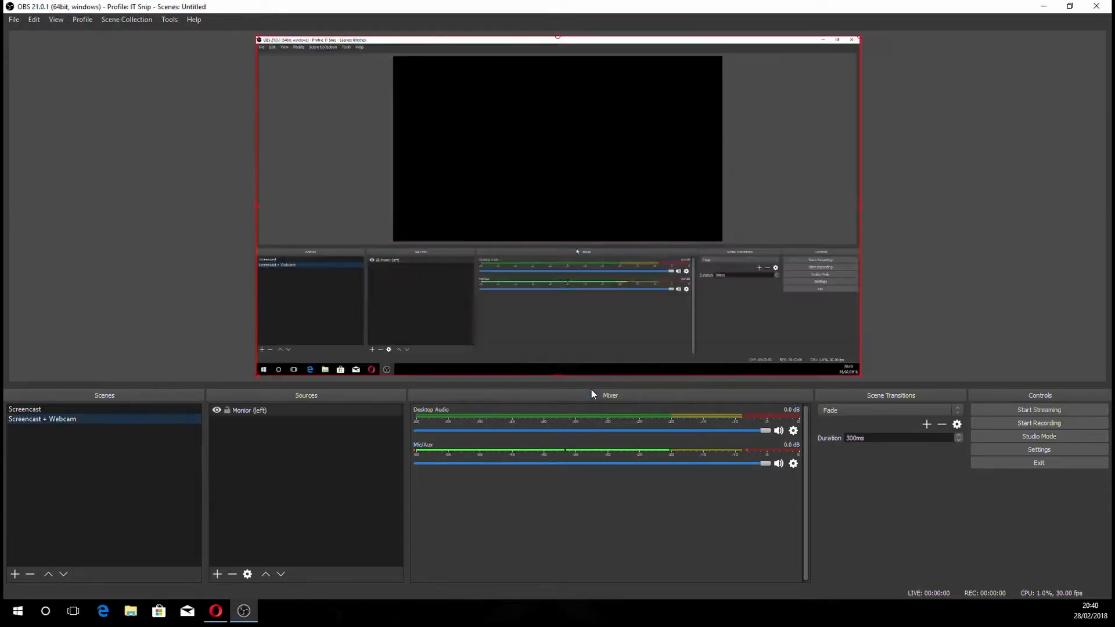
pyautogui.rightClick(256, 411)
pyautogui.click(317, 281)
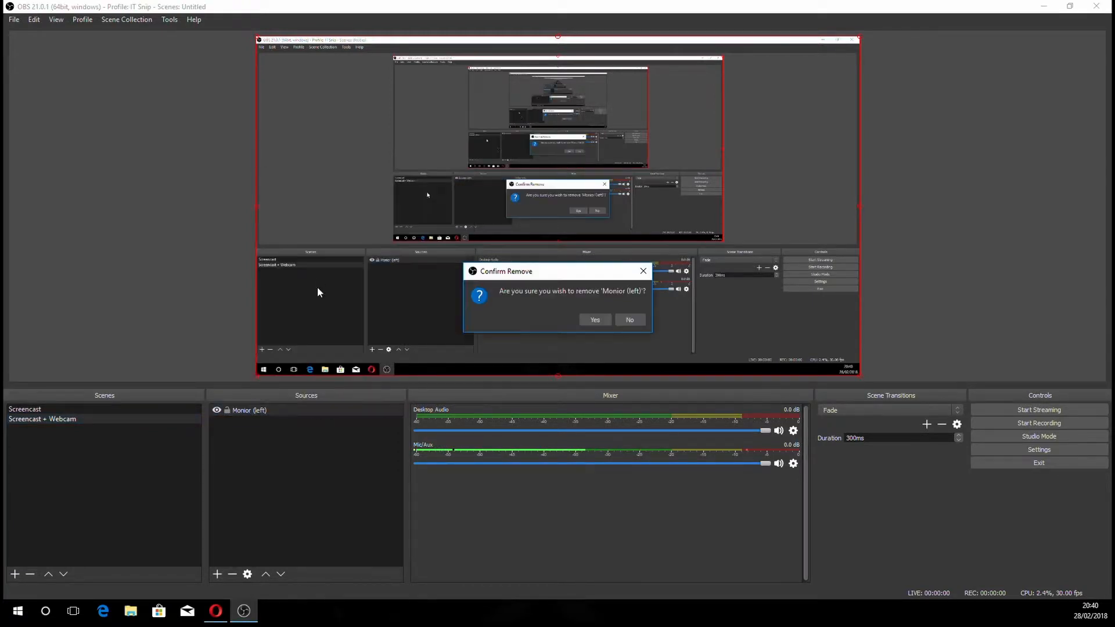
pyautogui.click(638, 323)
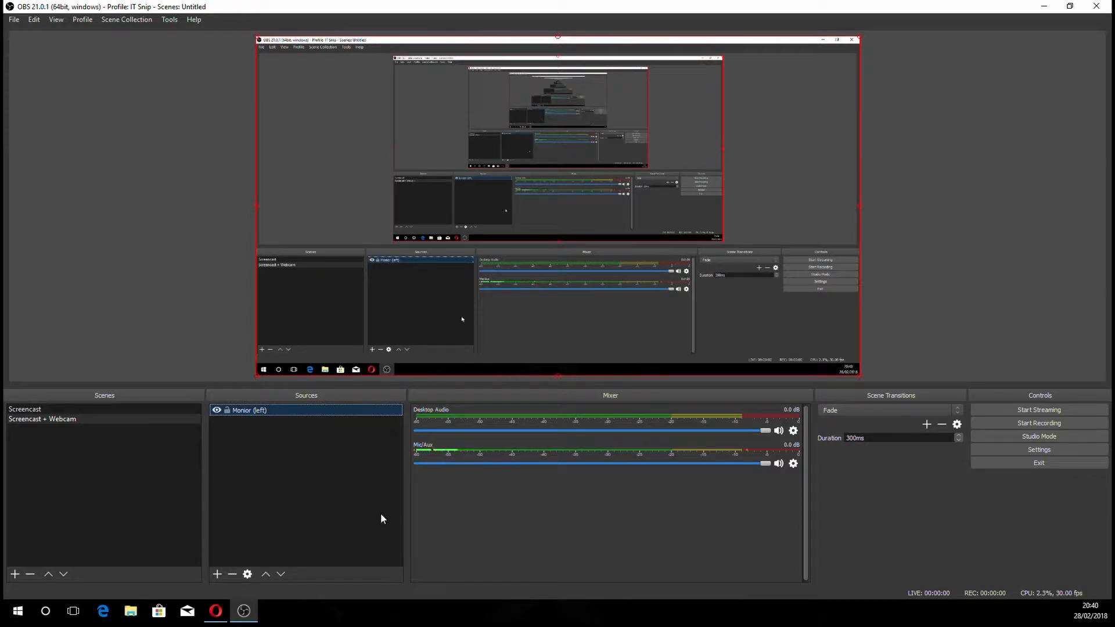
pyautogui.click(337, 485)
# Add a Video Capture Device source named "Webcam (C930)" to the scene, using the Logitech Webcam C930e as its device.
pyautogui.click(218, 574)
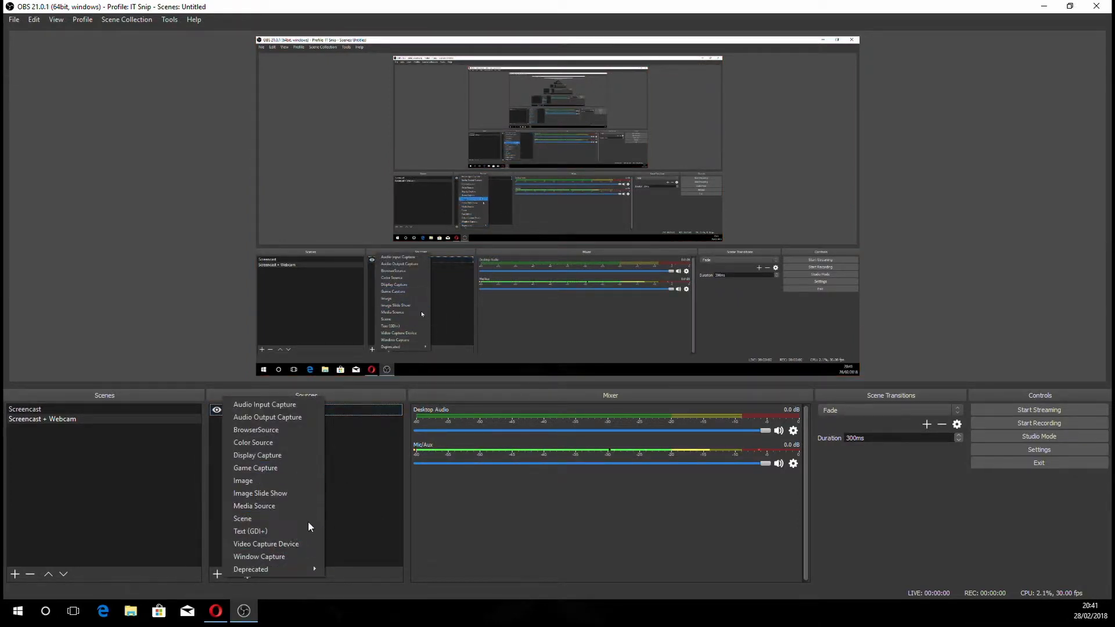
pyautogui.click(307, 545)
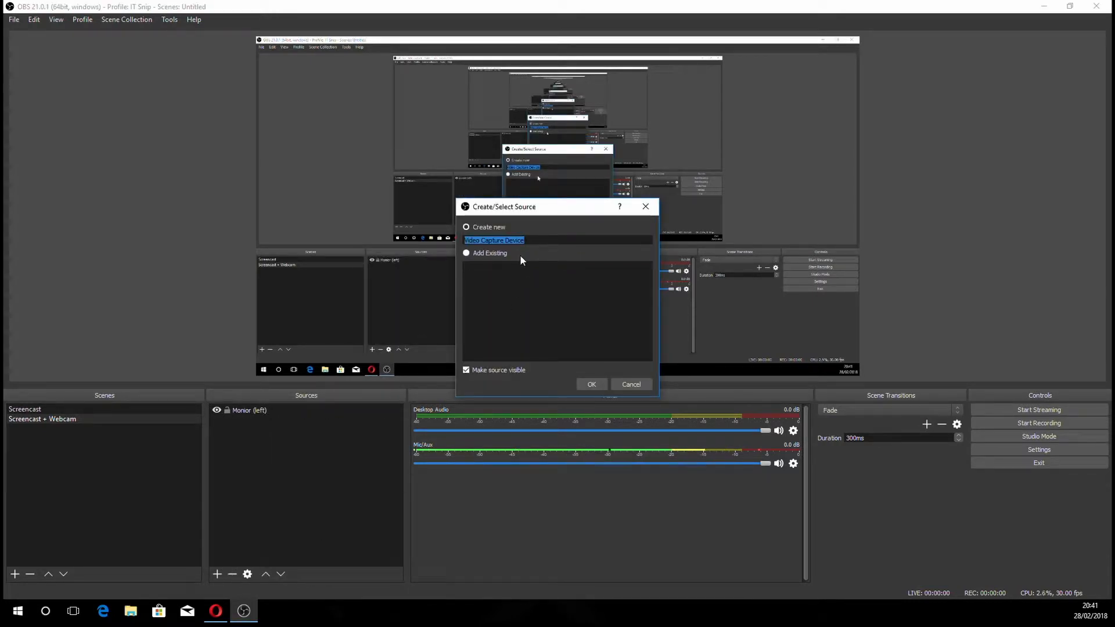
pyautogui.write('Webcam')
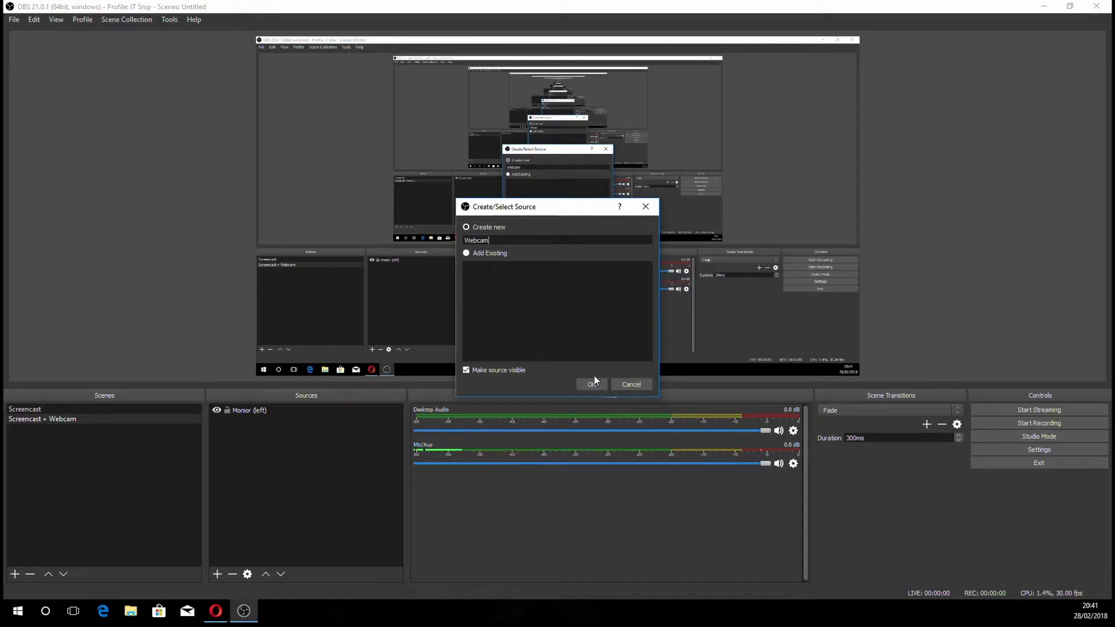
pyautogui.write(' (C930)')
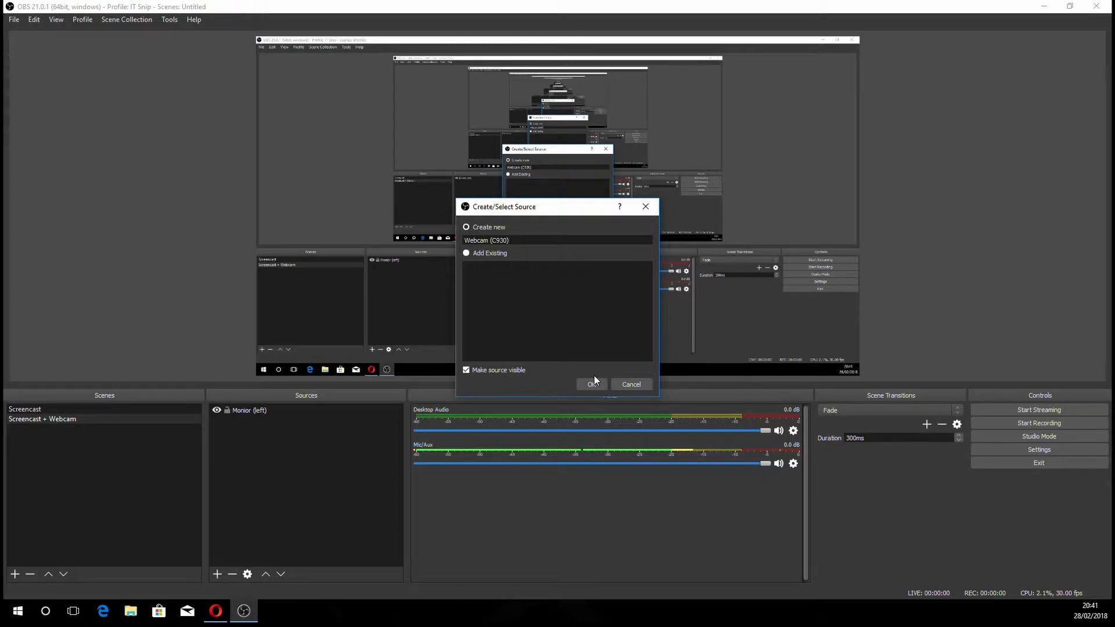
pyautogui.click(596, 384)
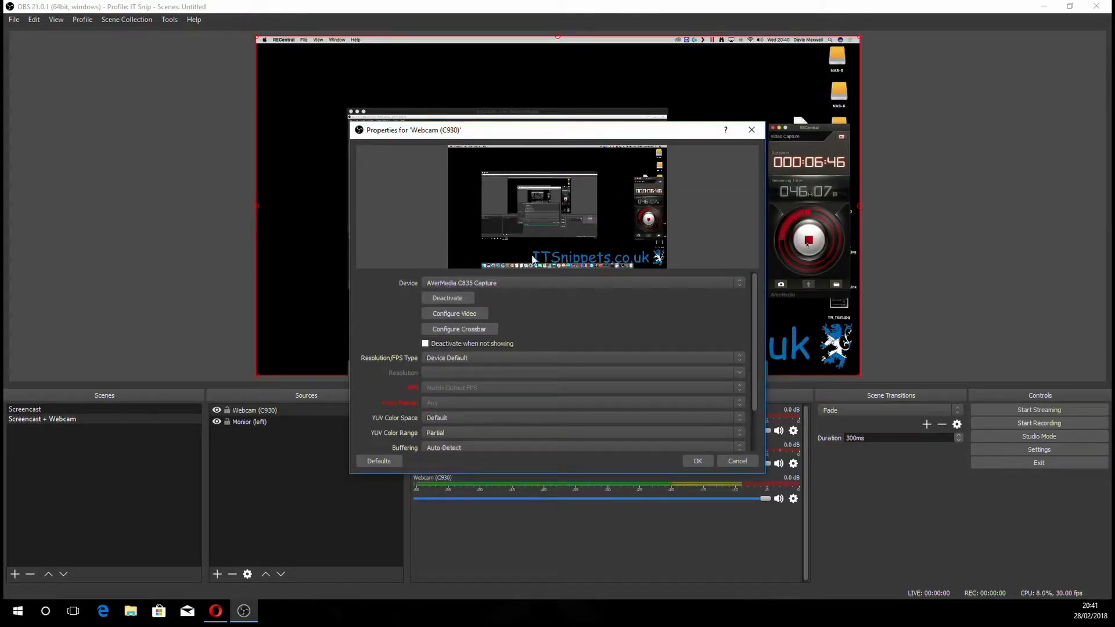
pyautogui.click(490, 287)
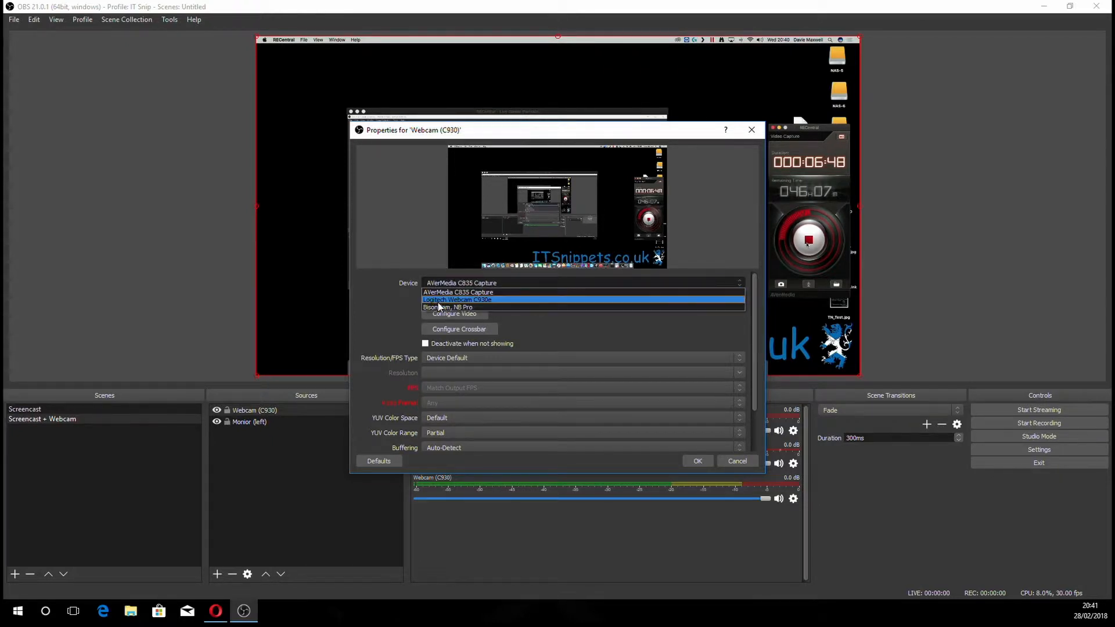
pyautogui.click(506, 298)
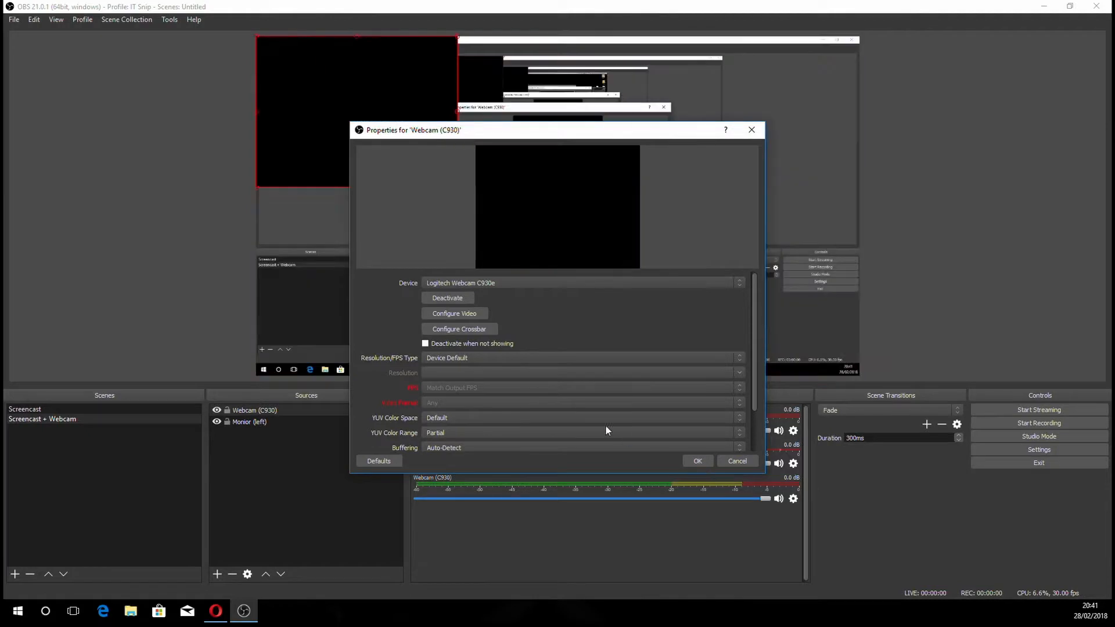
pyautogui.click(700, 462)
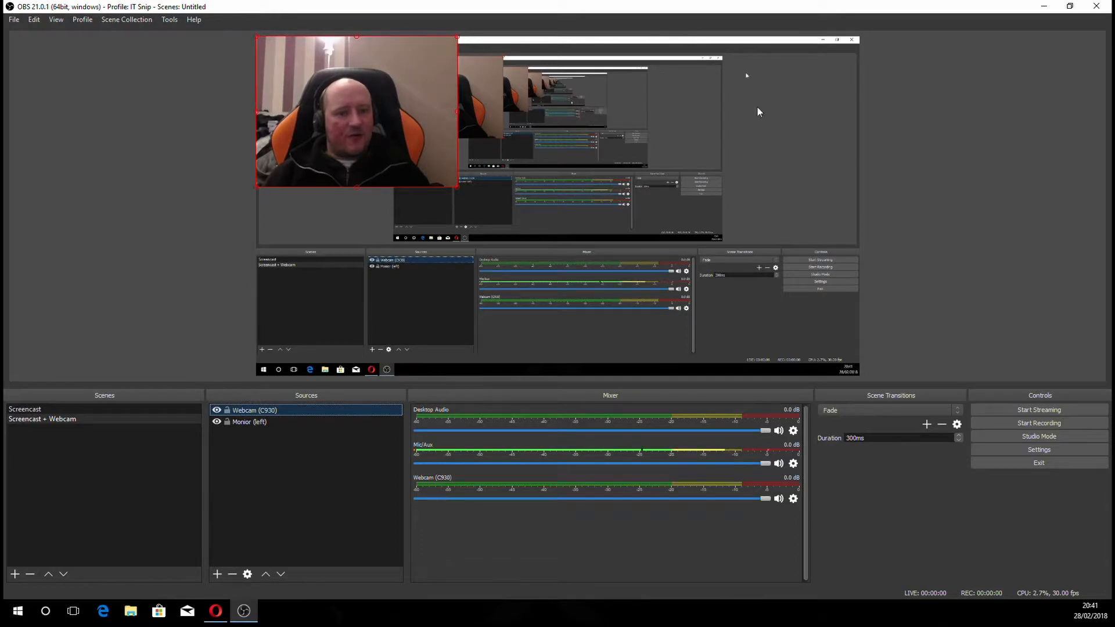
# Move the webcam picture to the canvas's upper-right corner and shrink it to about a fifth of the canvas width.
pyautogui.moveTo(357, 132); pyautogui.dragTo(762, 117)
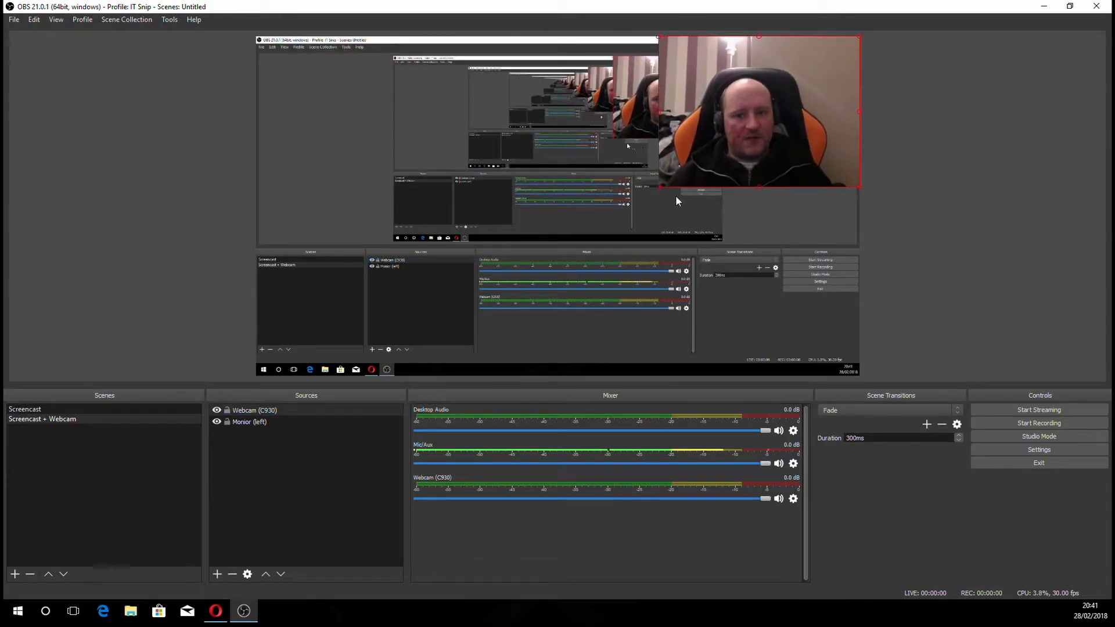
pyautogui.moveTo(661, 185); pyautogui.dragTo(754, 128)
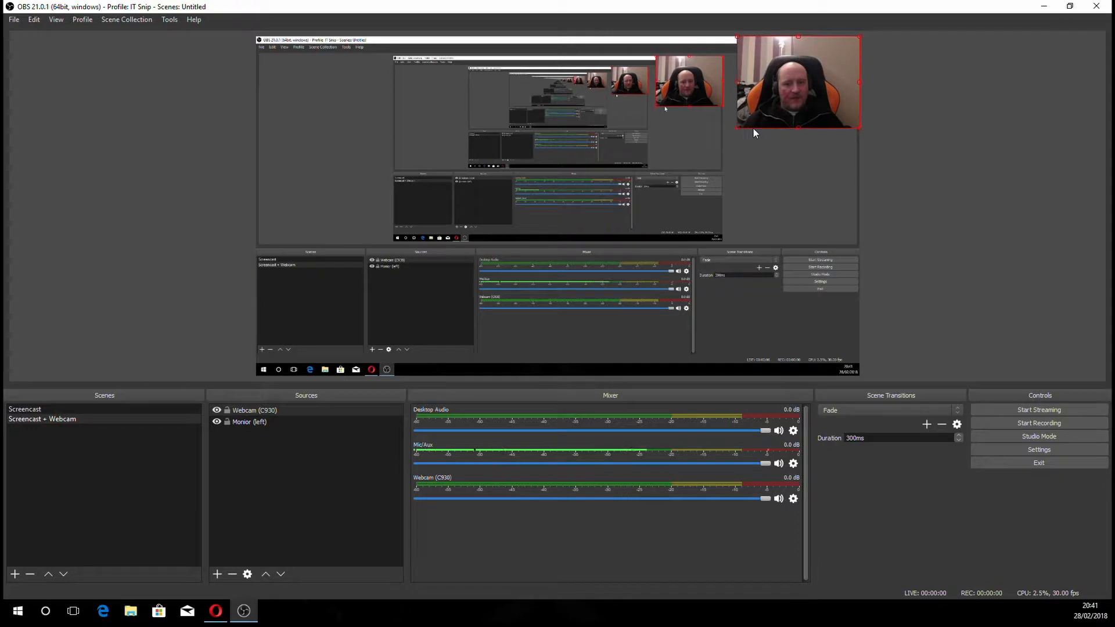
pyautogui.moveTo(750, 129); pyautogui.dragTo(746, 131)
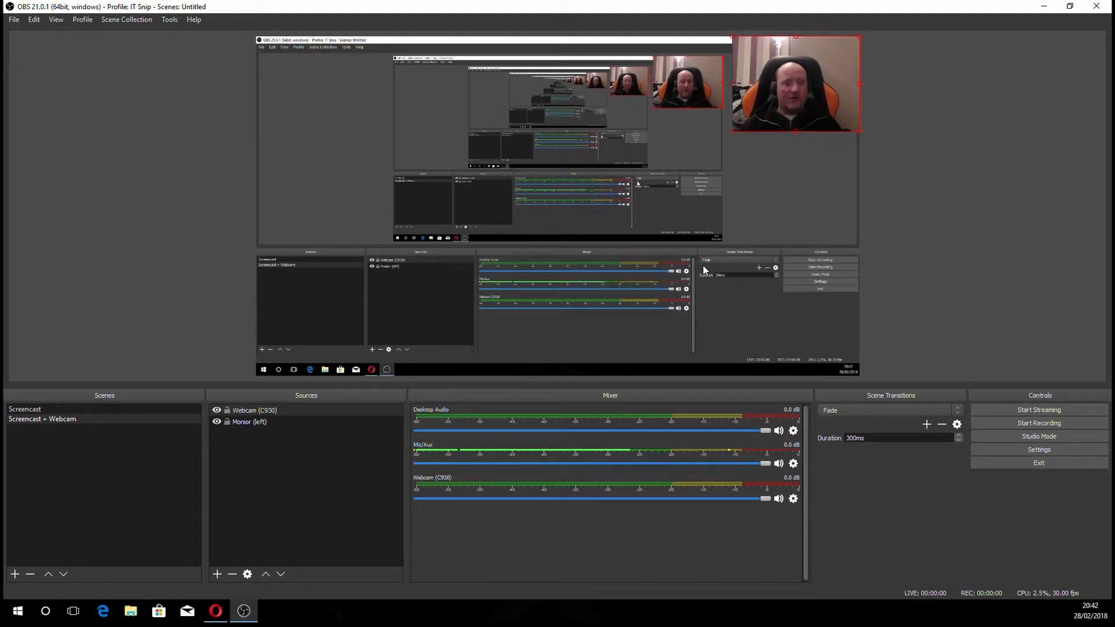
pyautogui.click(15, 573)
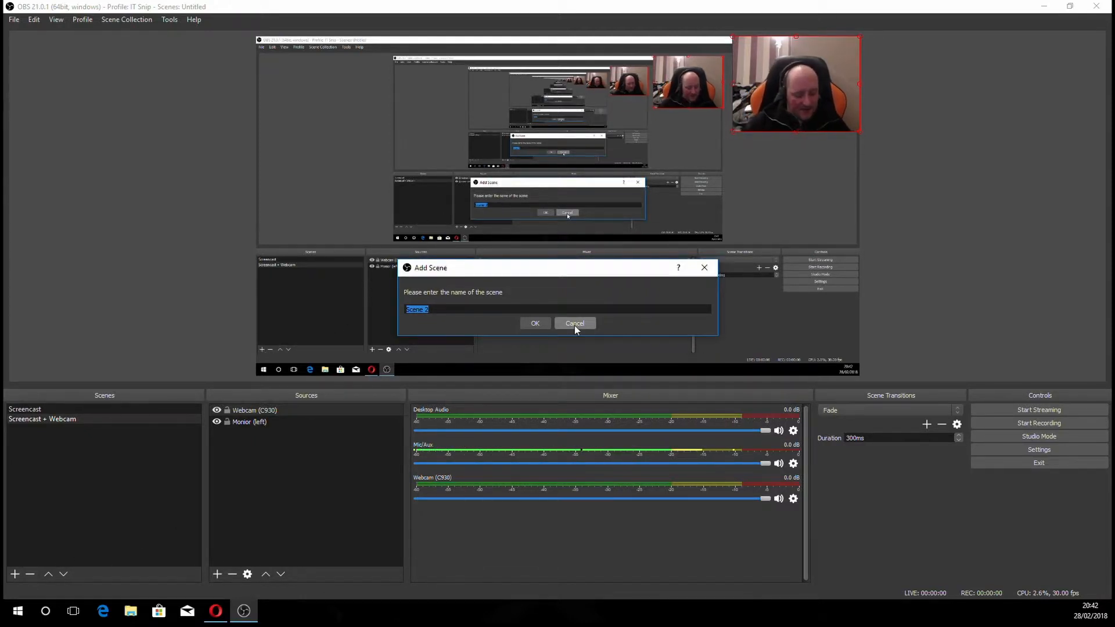
pyautogui.write('Screencast ')
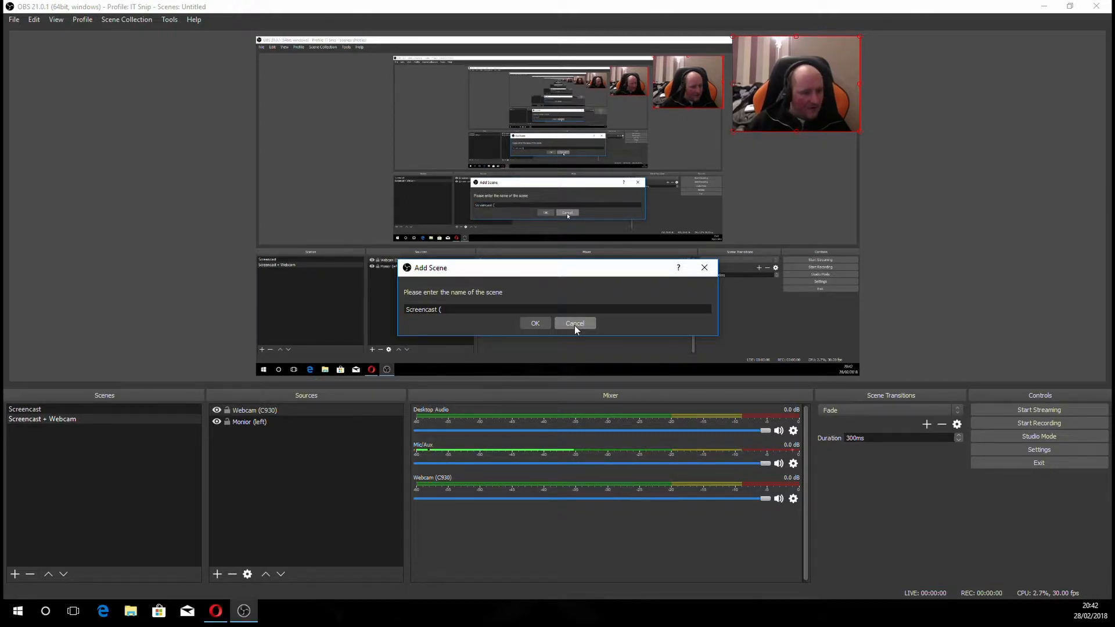
pyautogui.write('(')
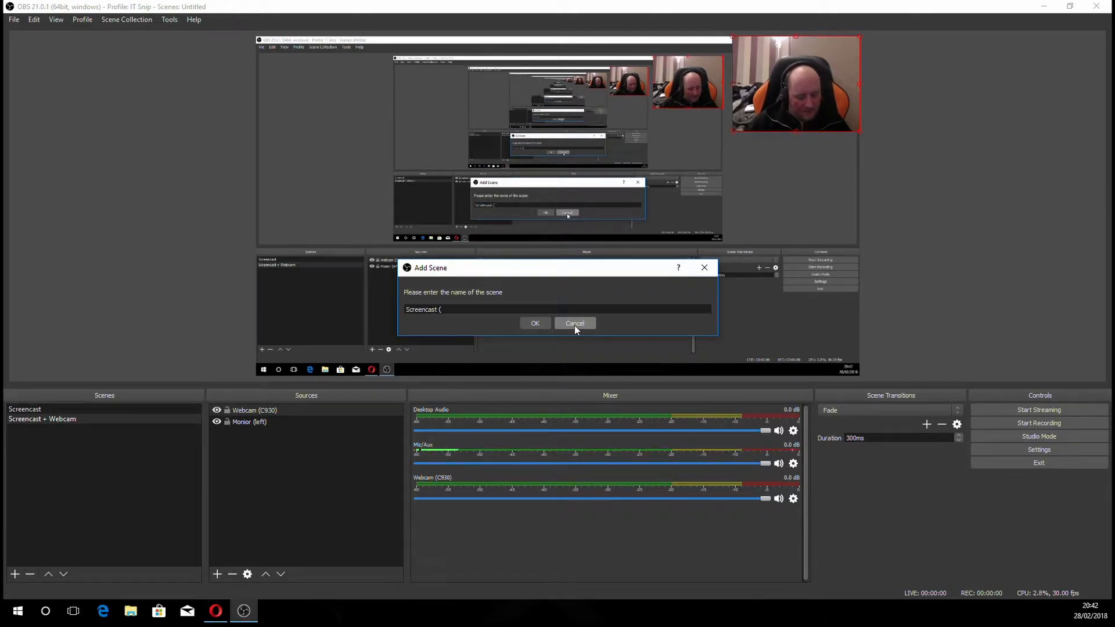
pyautogui.press('BackSpace')
pyautogui.write('(Left)')
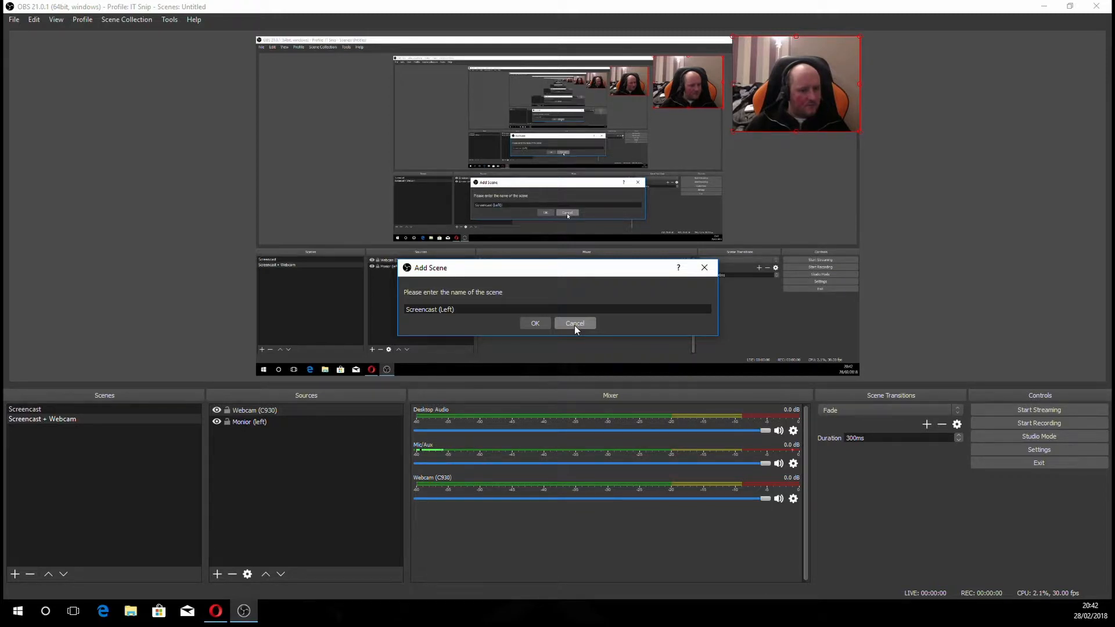
pyautogui.click(580, 325)
pyautogui.click(120, 409)
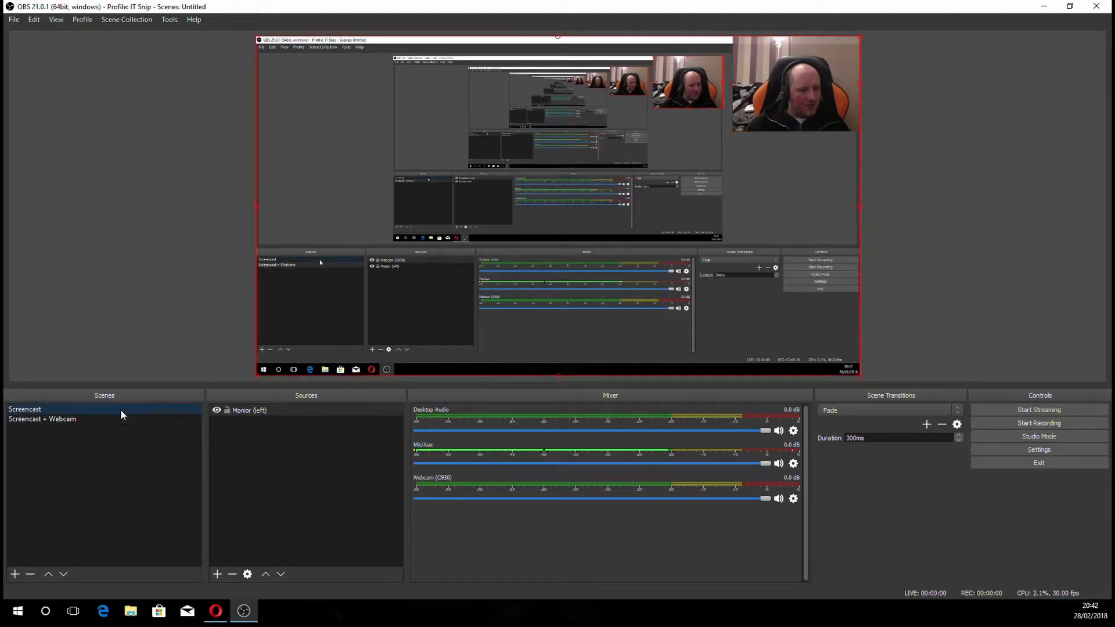
pyautogui.click(113, 417)
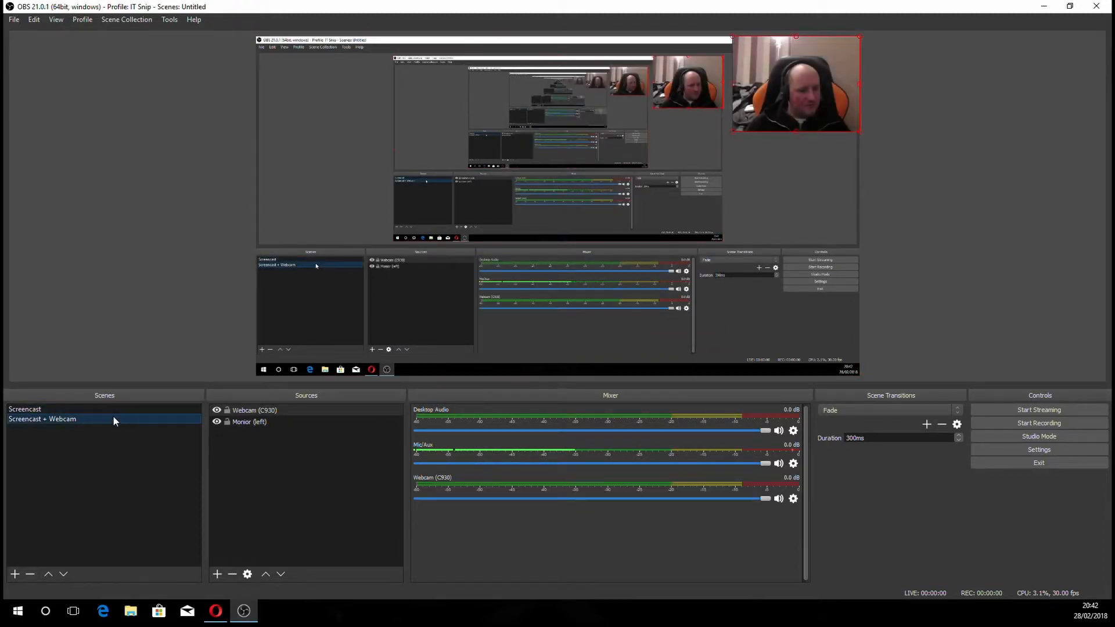
# Add a new scene named "Screencast (Right)".
pyautogui.click(15, 574)
pyautogui.write('S')
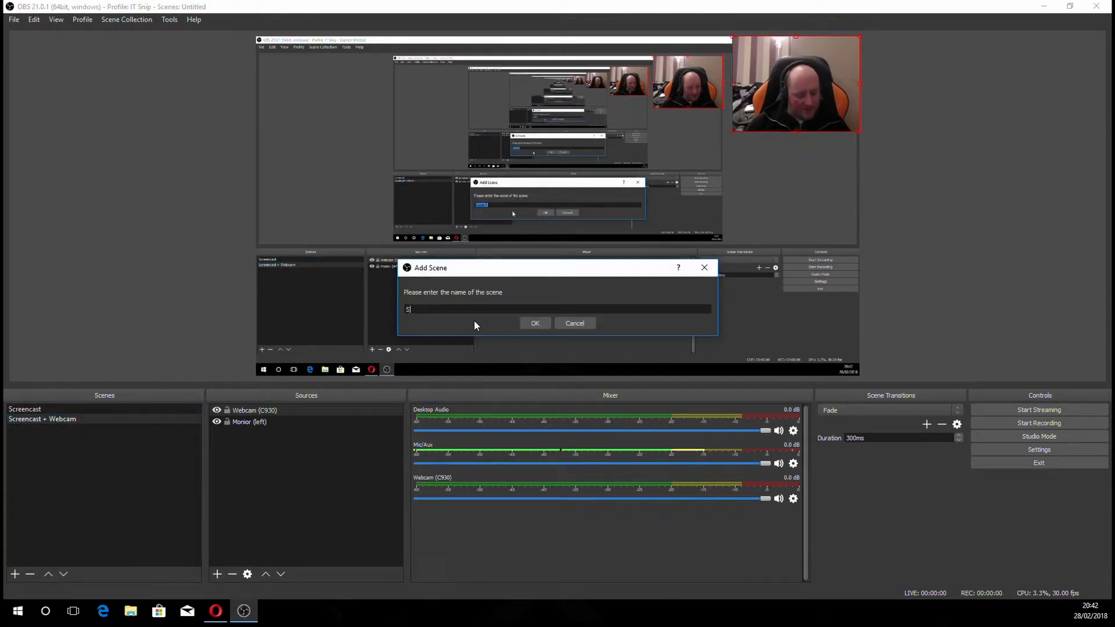
pyautogui.write('cr')
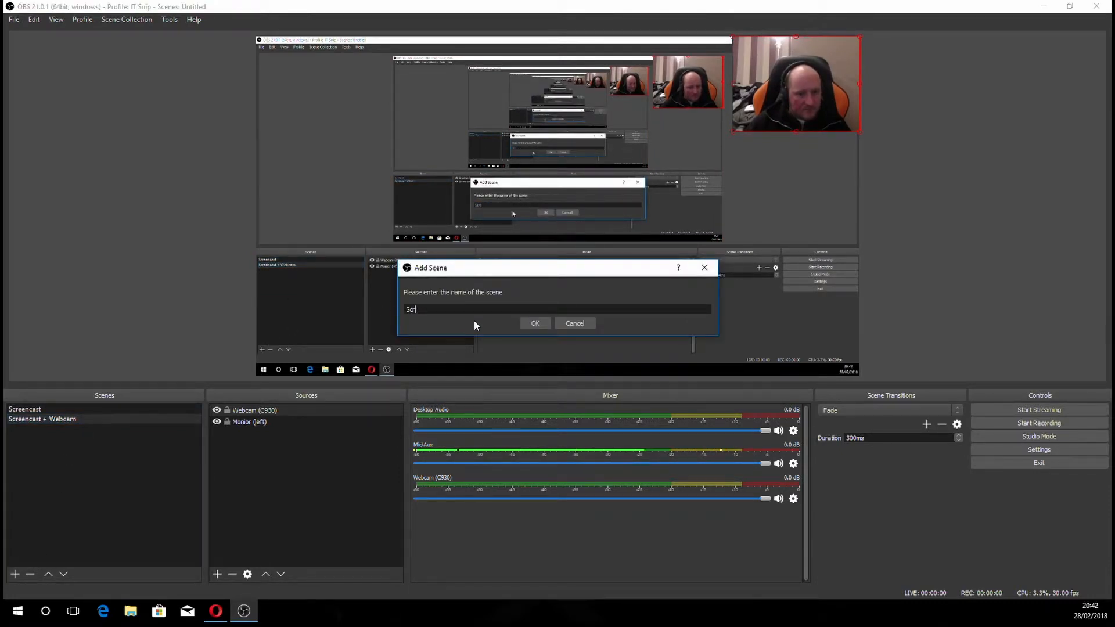
pyautogui.write('eencast (Right)')
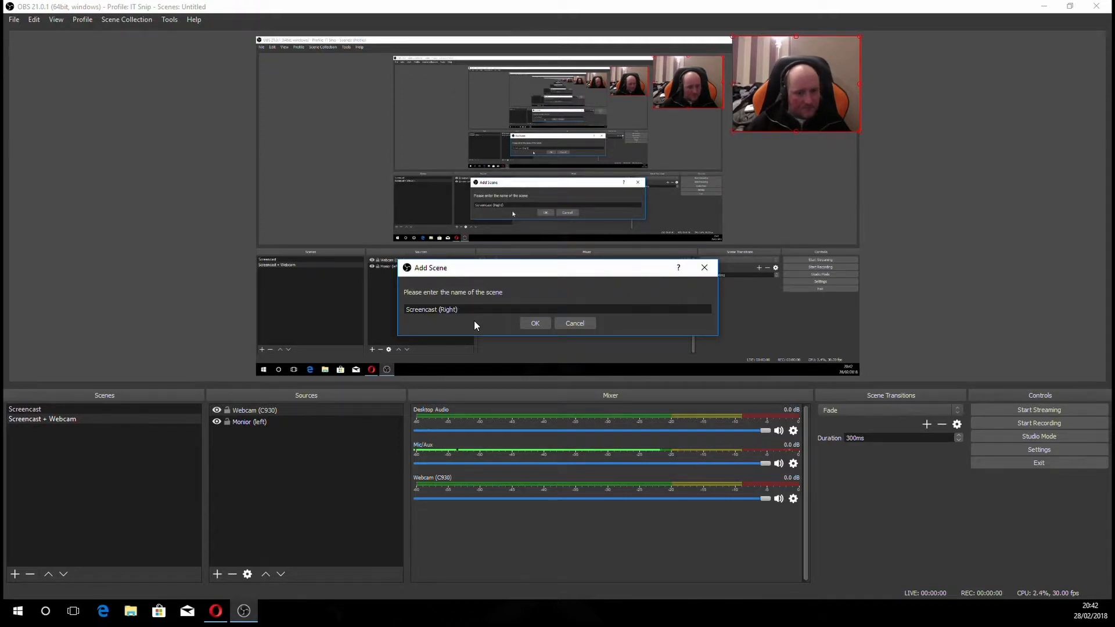
pyautogui.press('Return')
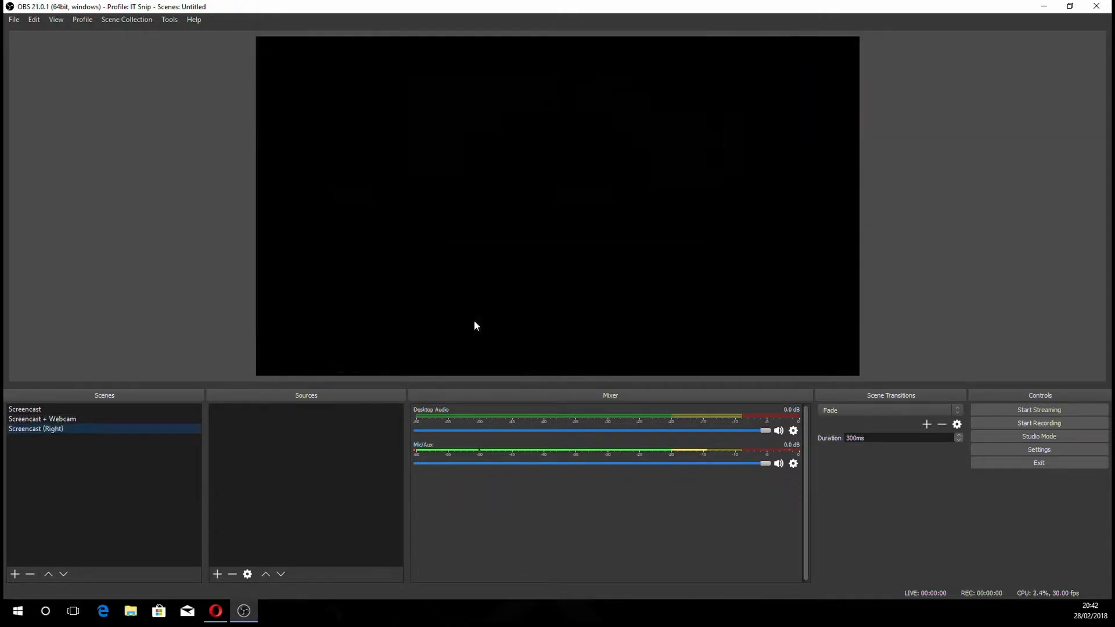
# Add a new Display Capture source named "Monitor (Right)" to the Screencast (Right) scene, capturing Display 0 with the cursor.
pyautogui.click(217, 574)
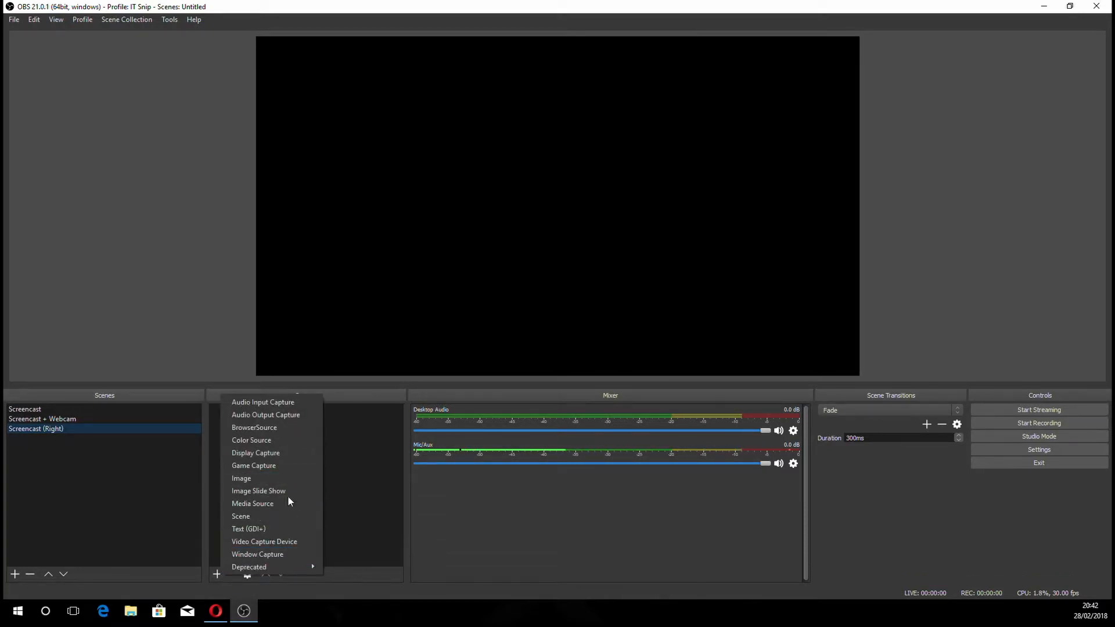
pyautogui.click(290, 453)
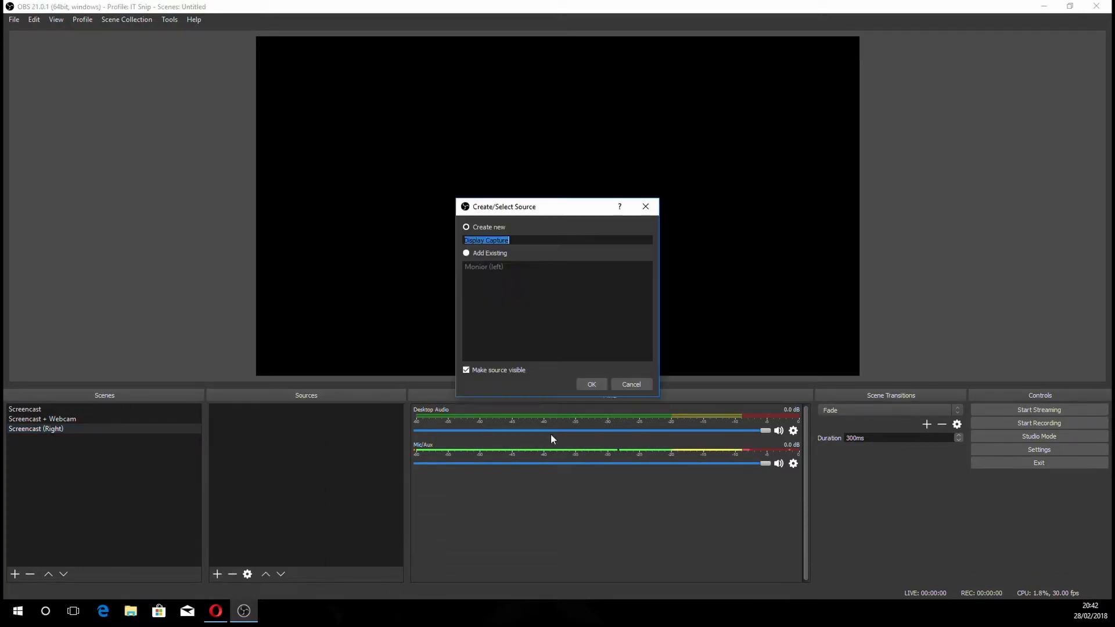
pyautogui.click(497, 240)
pyautogui.hotkey('ctrl', 'a')
pyautogui.write('Monitor (Right)')
pyautogui.press('Return')
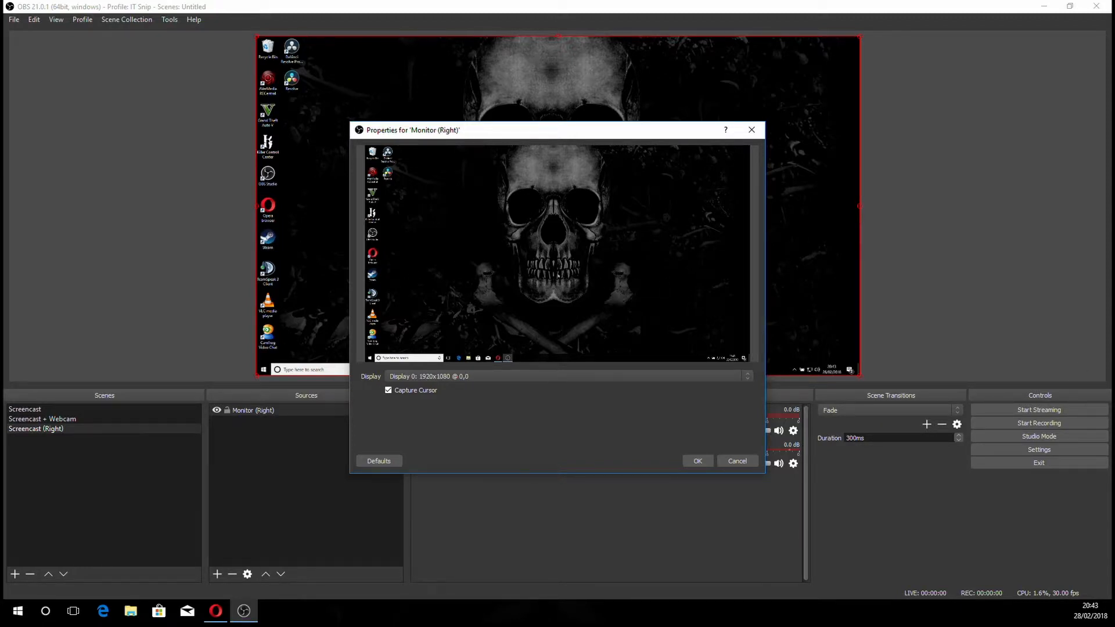
pyautogui.click(698, 462)
pyautogui.click(311, 485)
# Duplicate the Screencast + Webcam scene under the name "Screencast (Right) + Webcam".
pyautogui.click(51, 419)
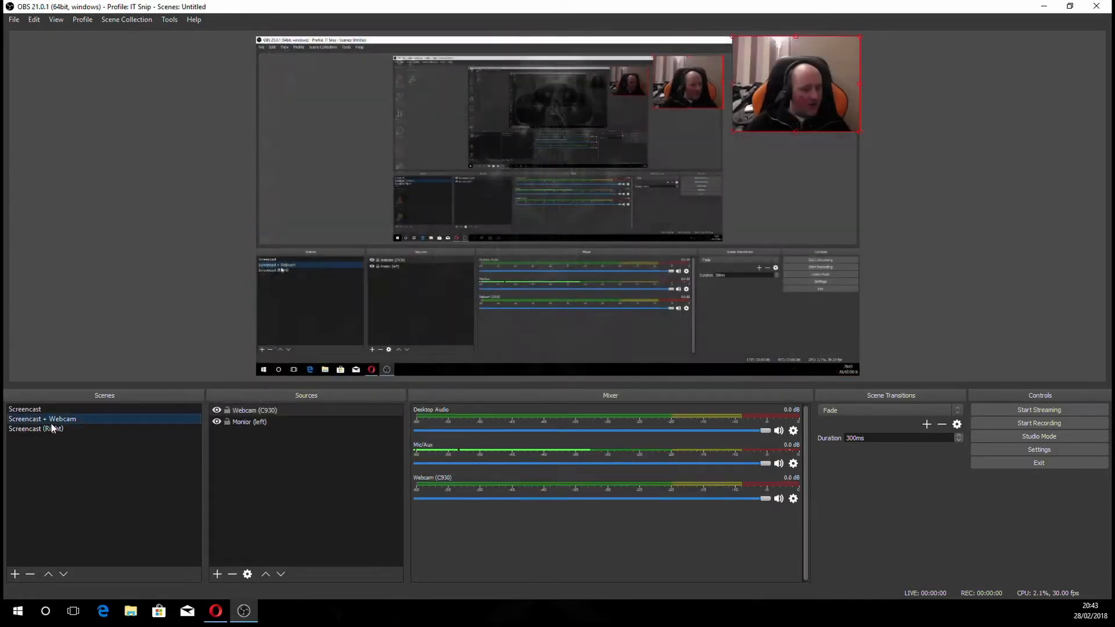
pyautogui.rightClick(51, 422)
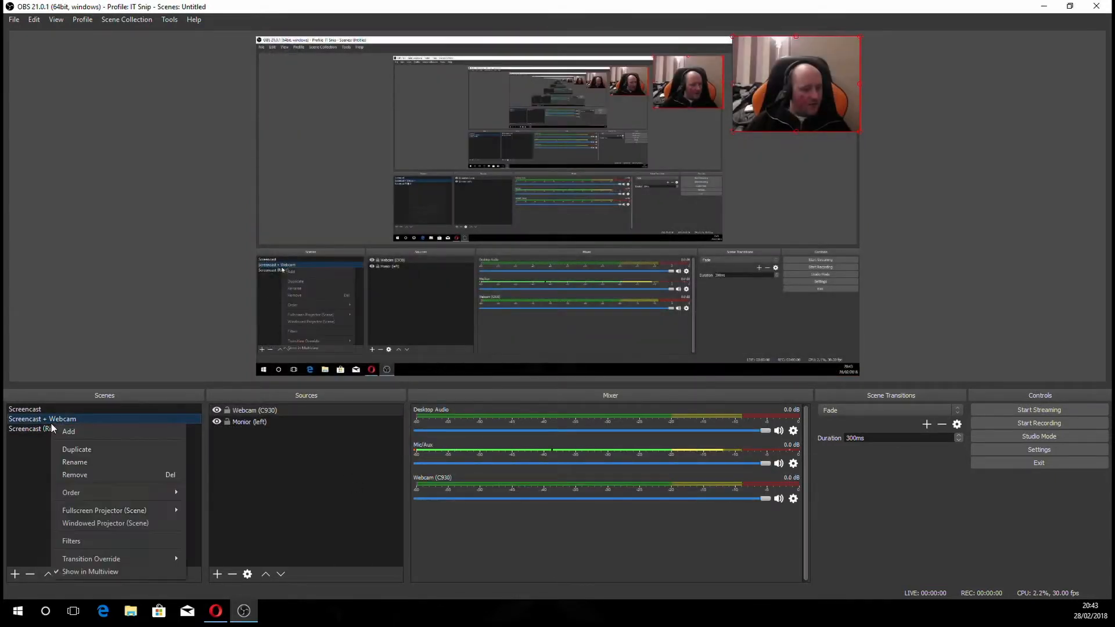
pyautogui.click(114, 450)
pyautogui.click(493, 311)
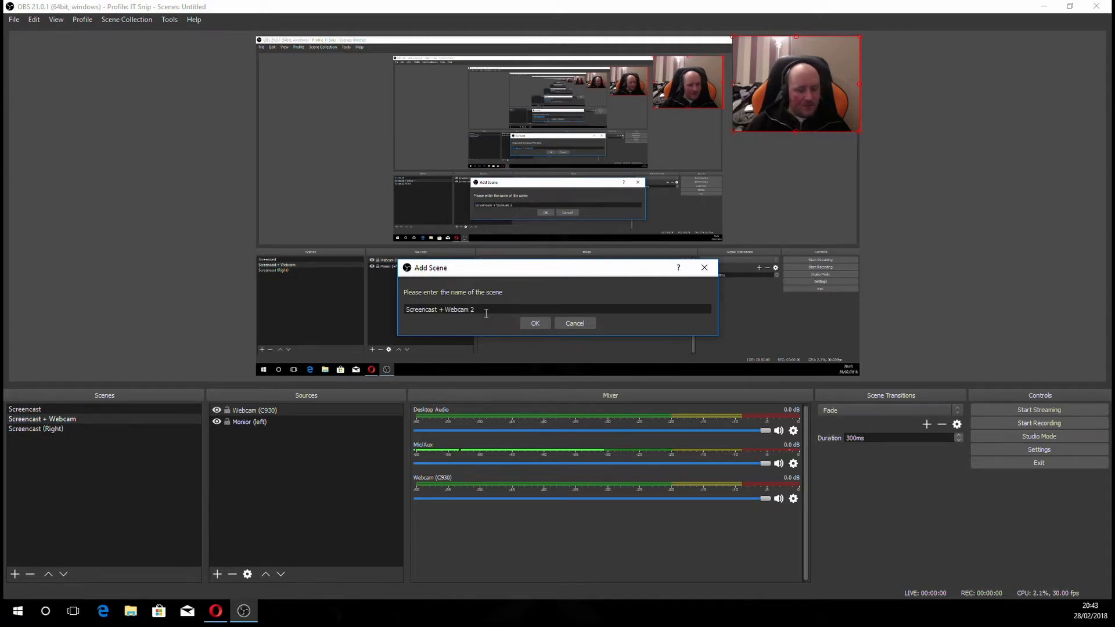
pyautogui.hotkey('ctrl', 'Left')
pyautogui.hotkey('ctrl', 'Left')
pyautogui.hotkey('ctrl', 'Left')
pyautogui.hotkey('ctrl', 'Left')
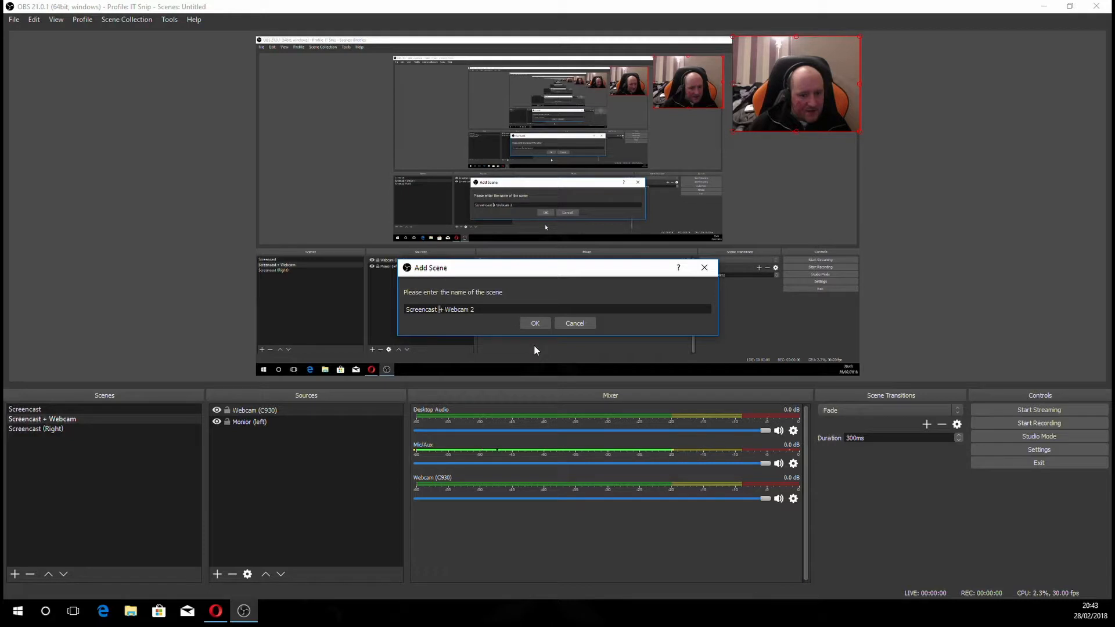
pyautogui.write('(Right)')
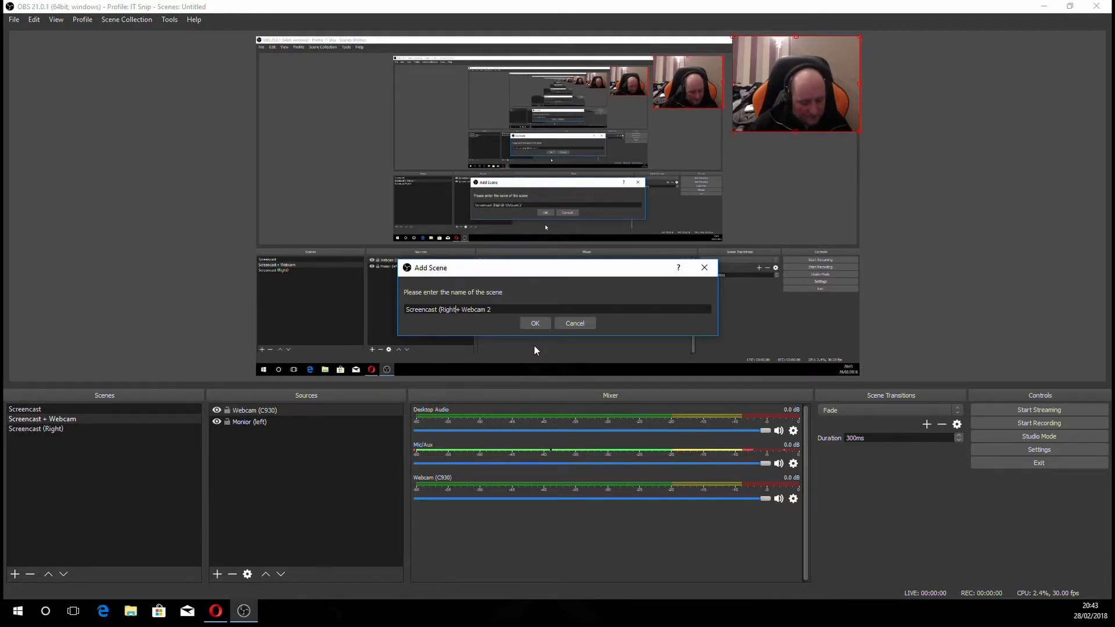
pyautogui.press('End')
pyautogui.press('BackSpace')
pyautogui.press('BackSpace')
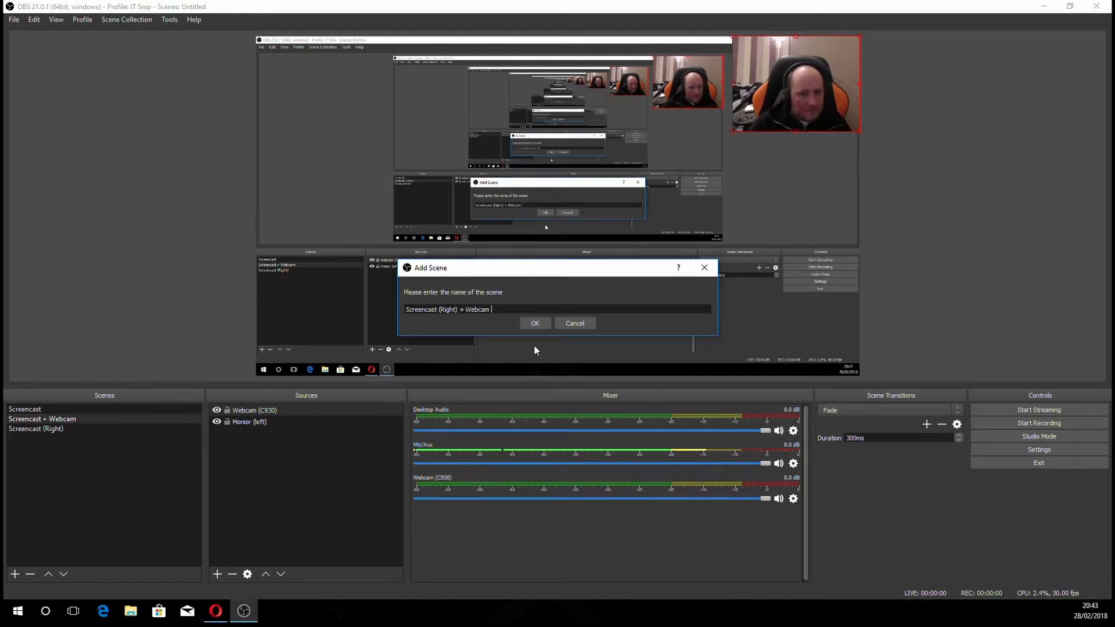
pyautogui.press('Return')
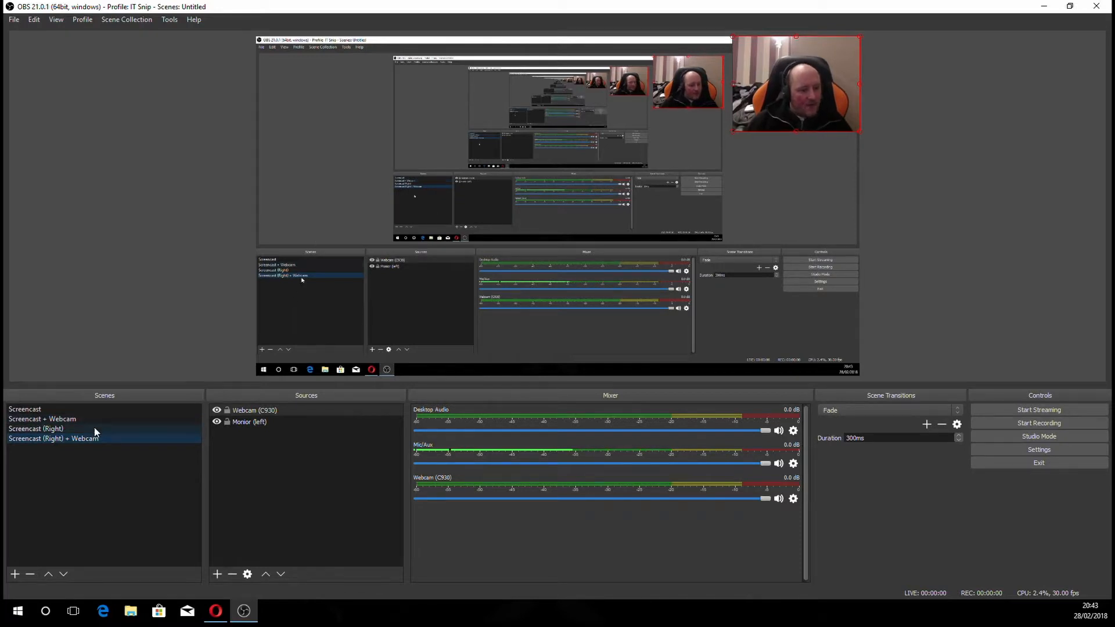
# Remove the "Monior (left)" source from the Screencast (Right) + Webcam scene.
pyautogui.click(283, 419)
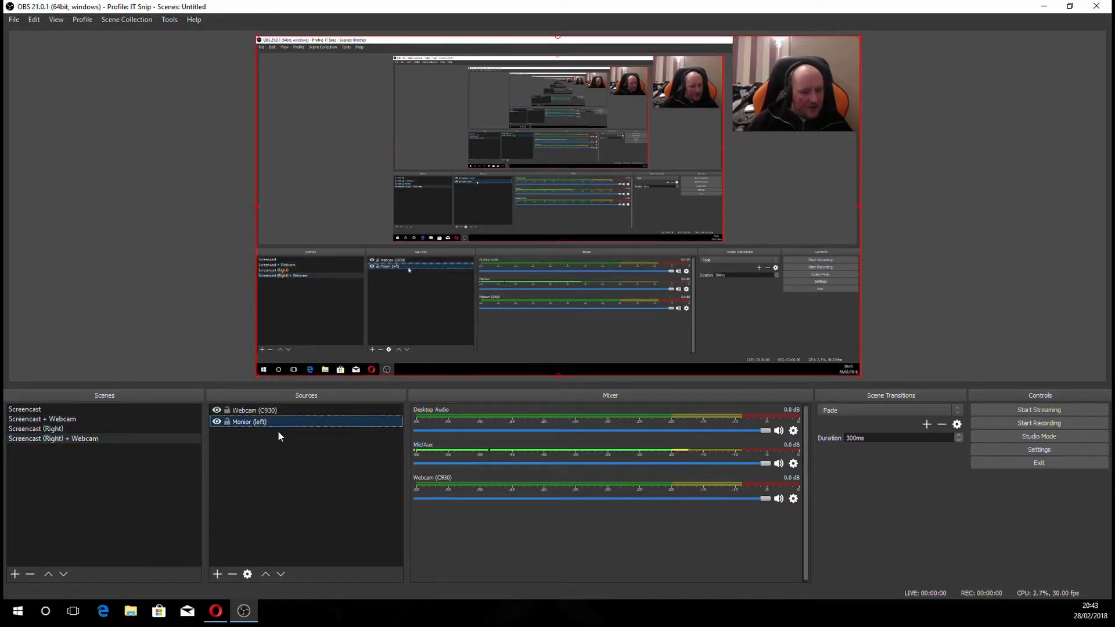
pyautogui.click(237, 577)
pyautogui.click(596, 320)
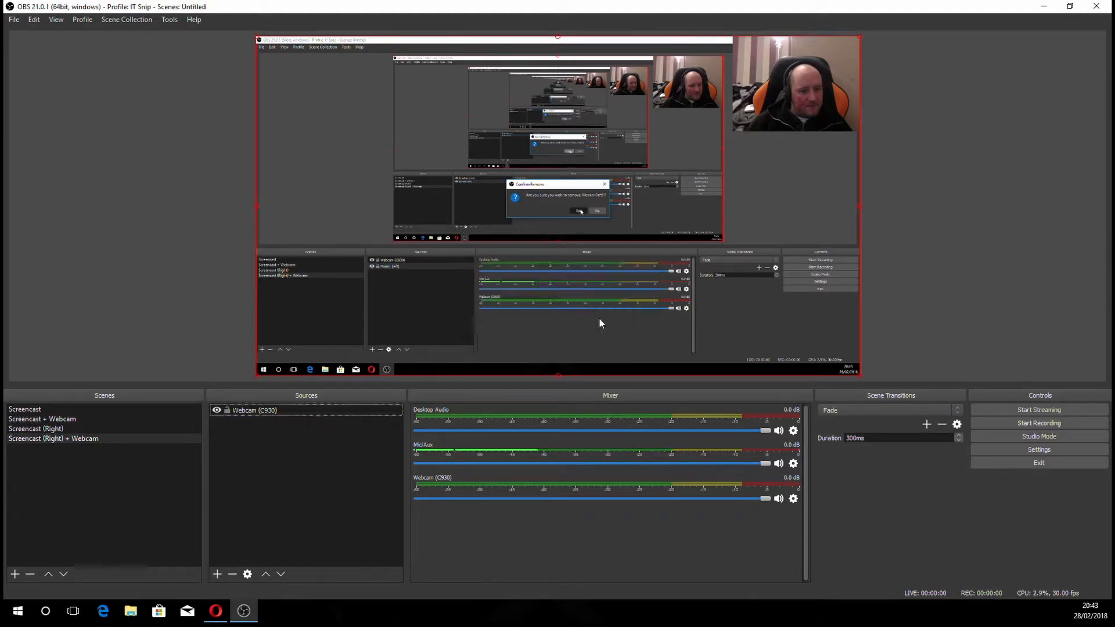
pyautogui.click(221, 574)
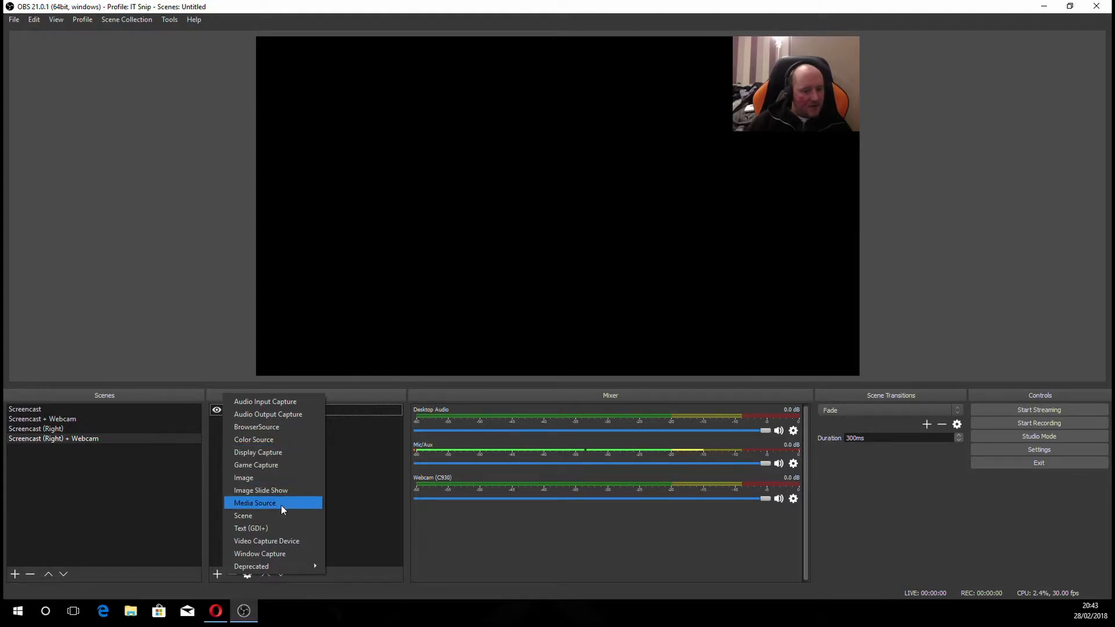
pyautogui.click(276, 541)
pyautogui.click(631, 386)
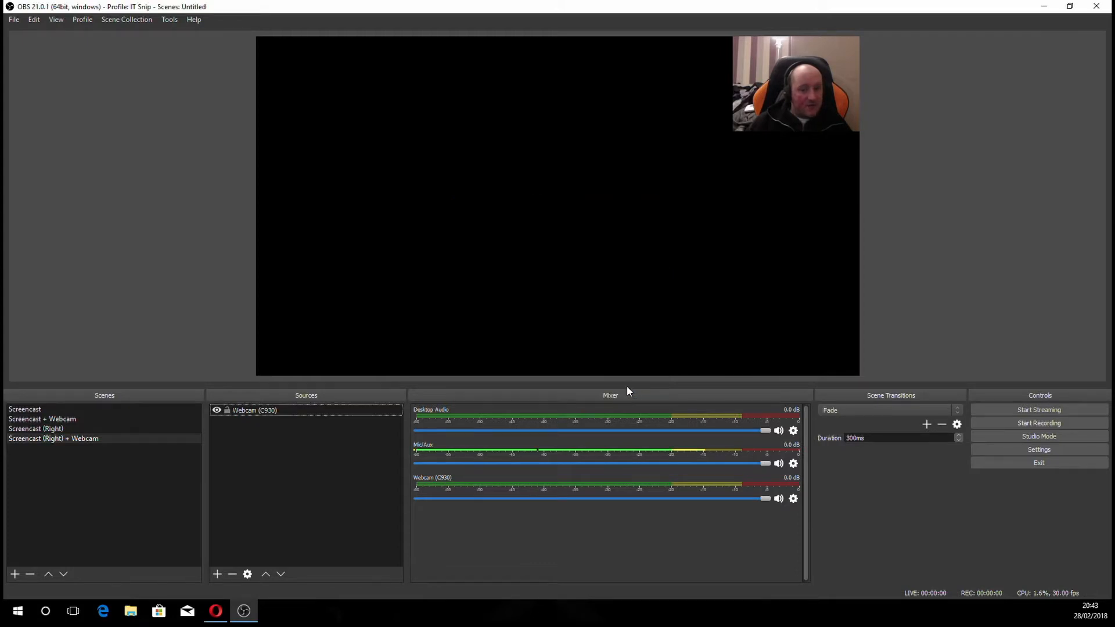
# Add the existing "Monitor (Right)" display capture as a source in the Screencast (Right) + Webcam scene.
pyautogui.click(218, 574)
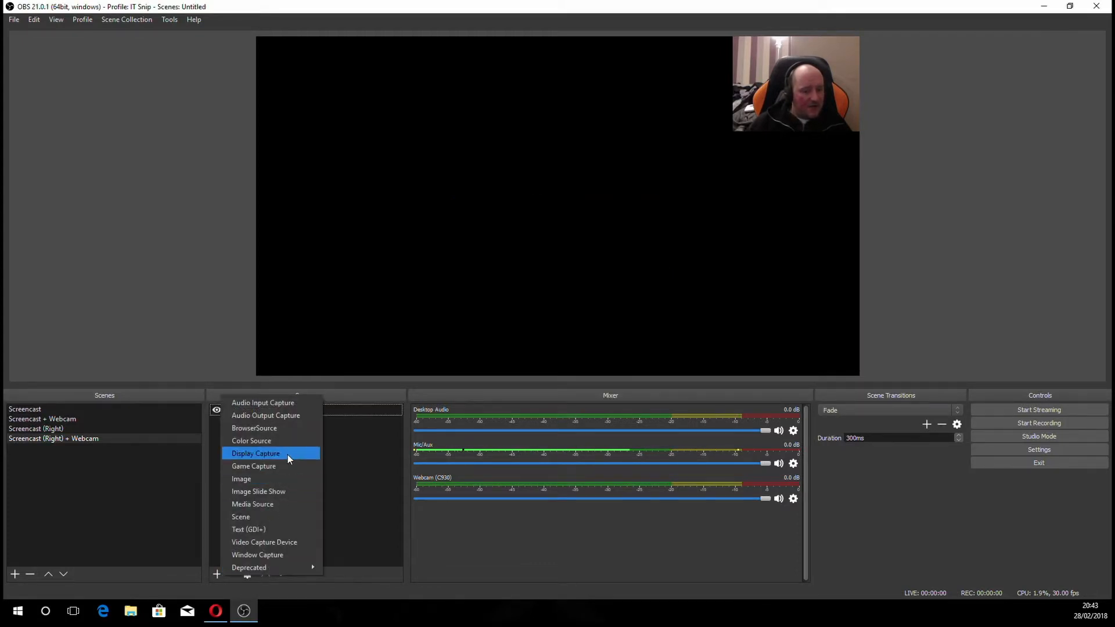
pyautogui.click(286, 454)
pyautogui.click(475, 252)
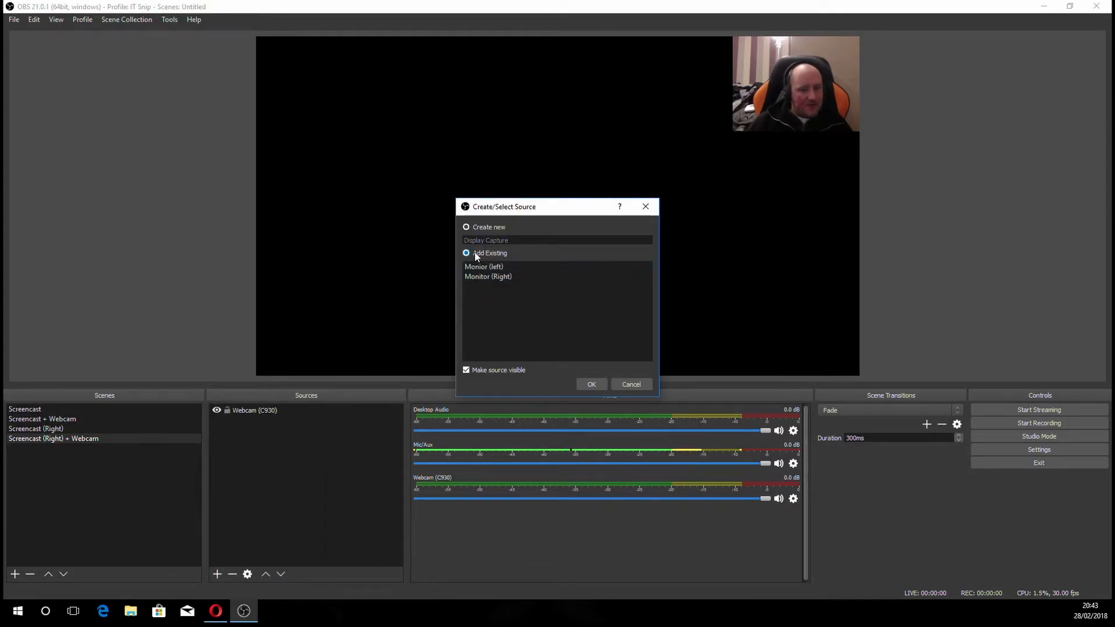
pyautogui.click(485, 275)
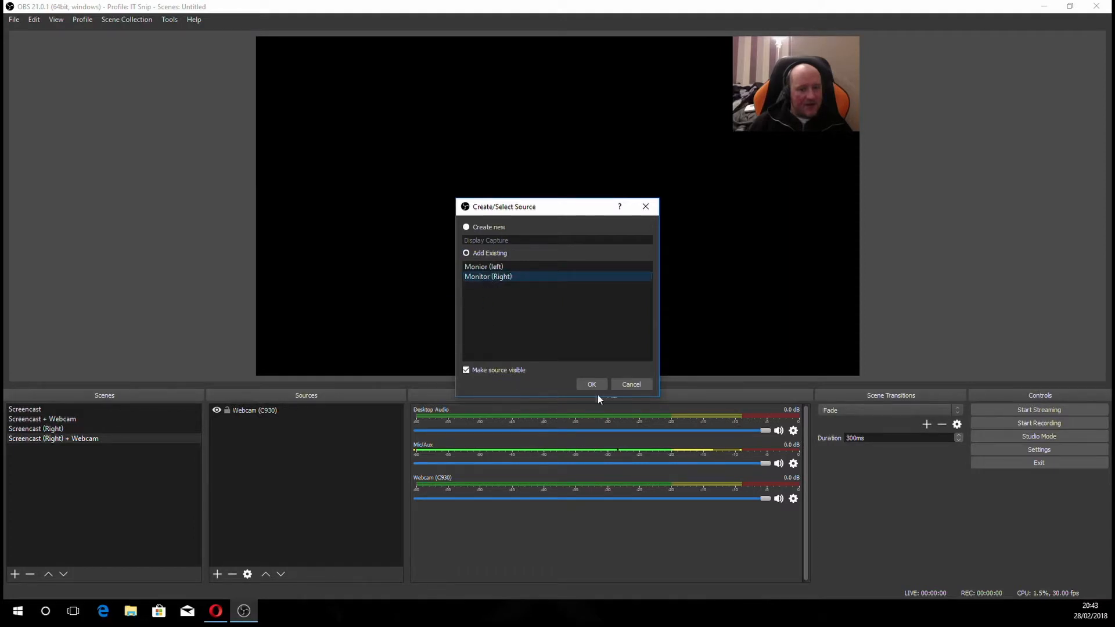
pyautogui.click(583, 383)
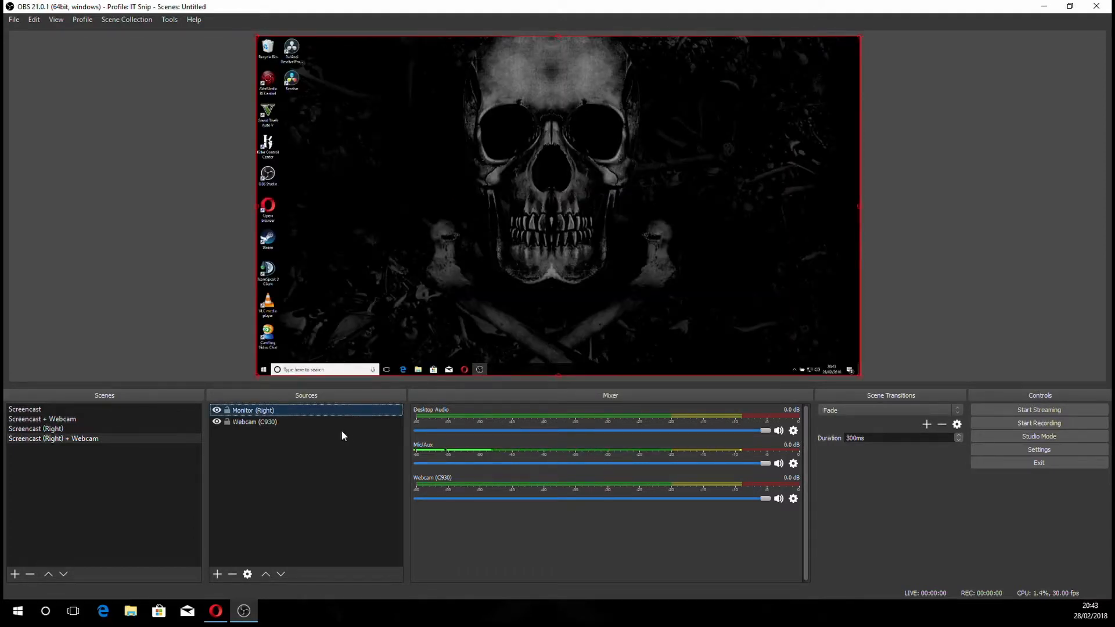
pyautogui.click(342, 511)
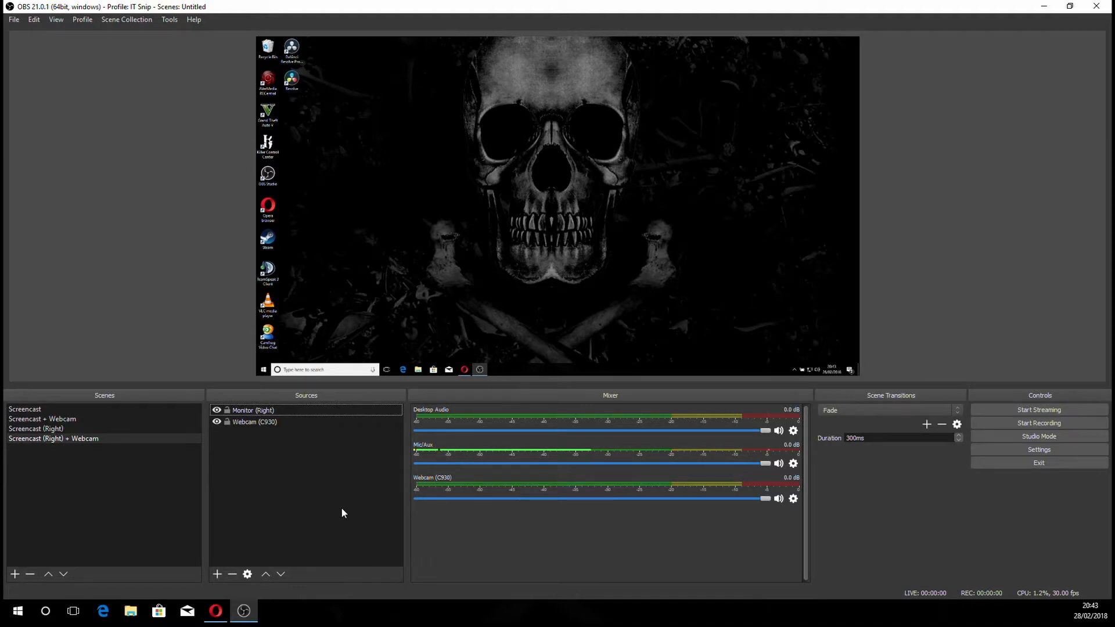
# Preview each of the four scenes in turn, ending on Screencast (Right) + Webcam.
pyautogui.click(52, 409)
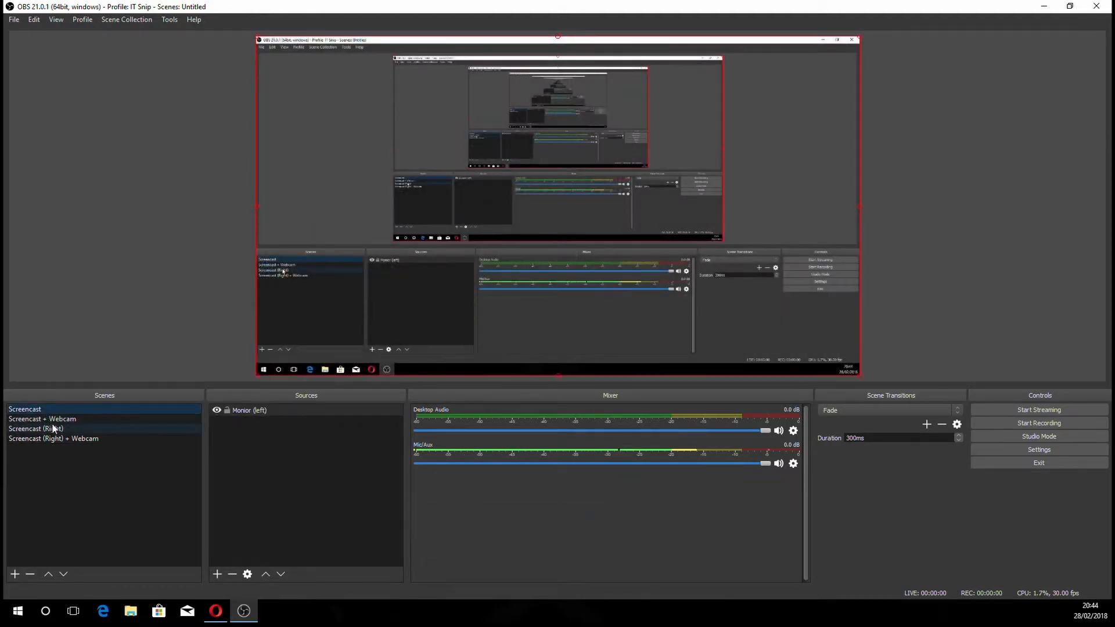
pyautogui.click(53, 419)
pyautogui.click(52, 429)
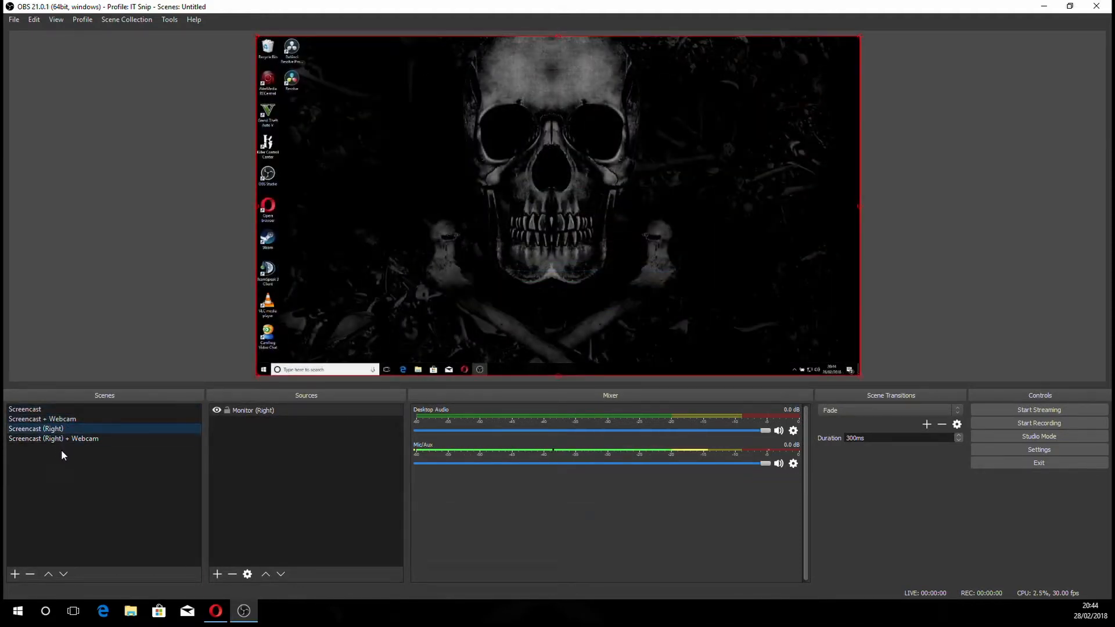
pyautogui.click(57, 441)
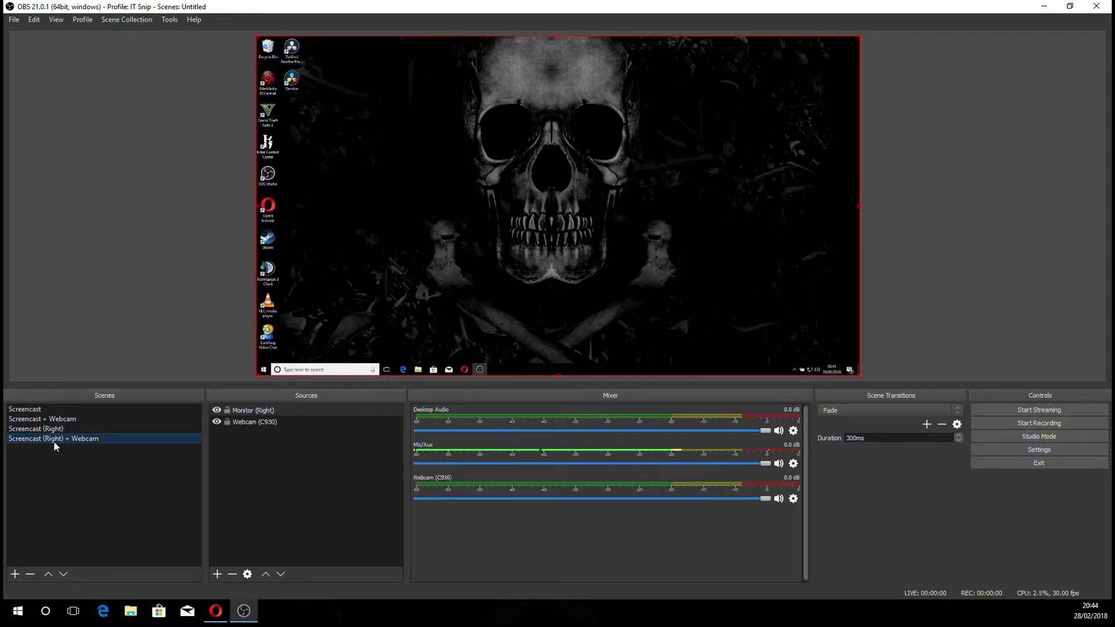
pyautogui.click(283, 423)
pyautogui.rightClick(283, 421)
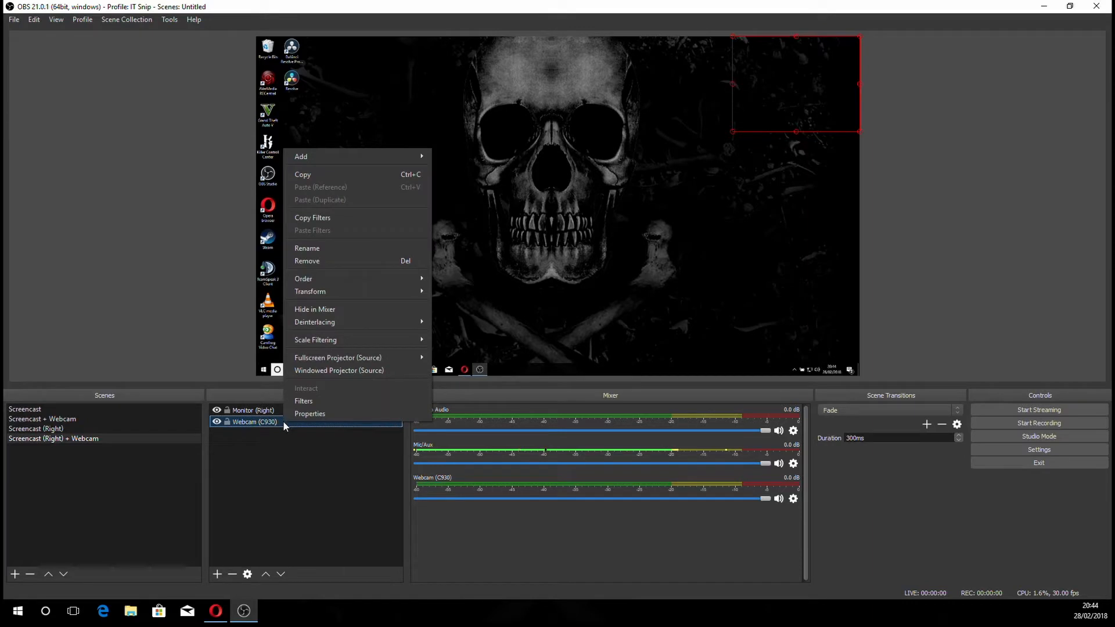
pyautogui.click(261, 476)
pyautogui.click(262, 479)
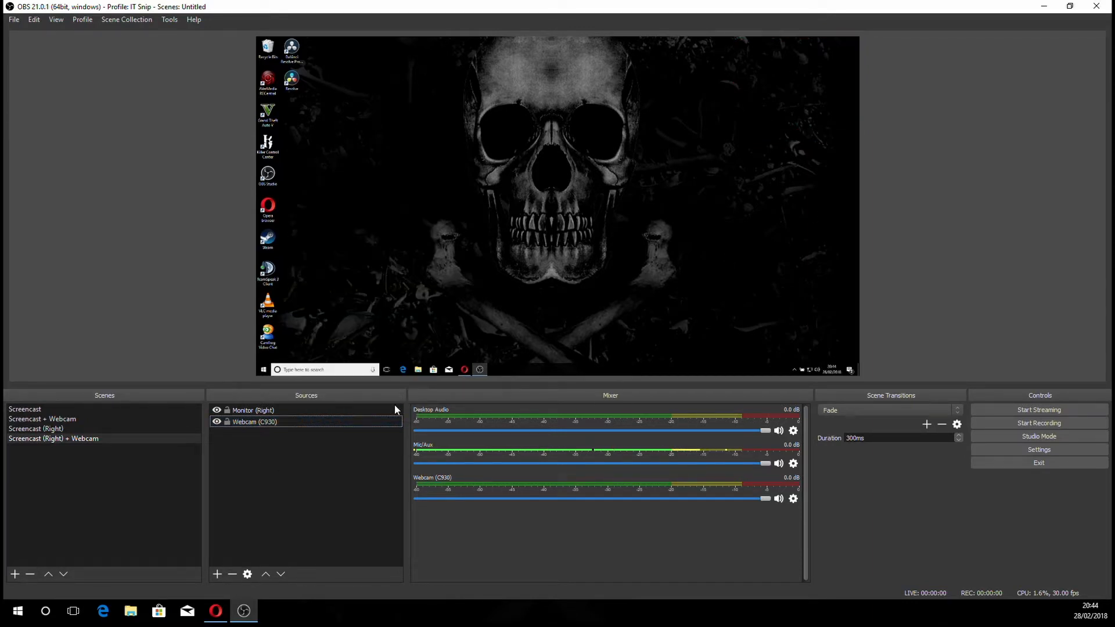
# Move the Webcam (C930) source above Monitor (Right) in the Screencast (Right) + Webcam scene.
pyautogui.click(308, 421)
pyautogui.rightClick(308, 422)
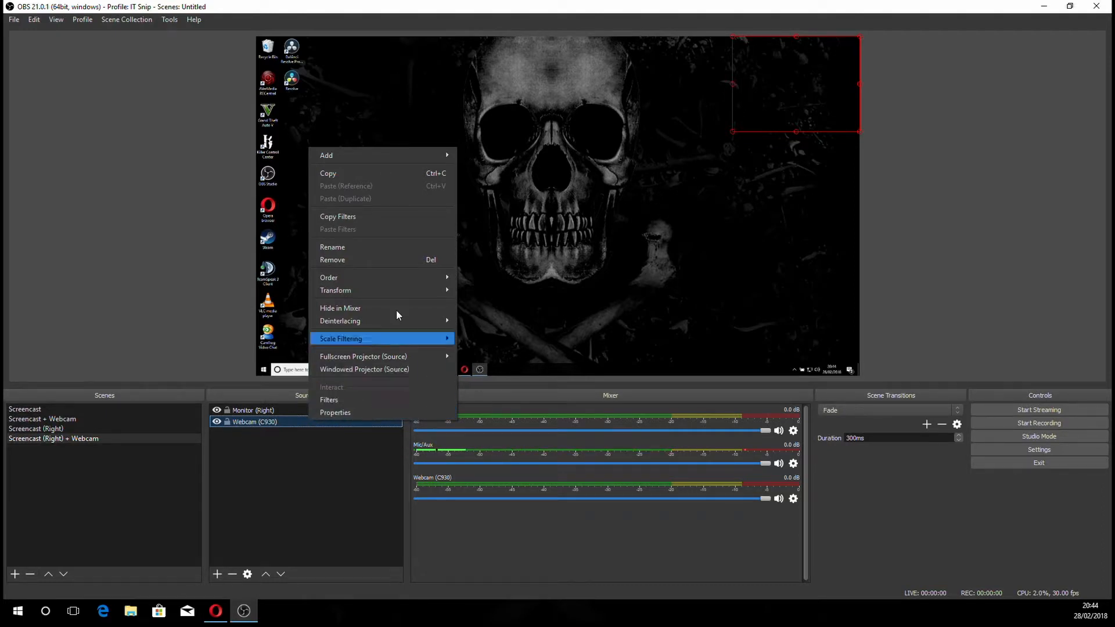
pyautogui.moveTo(407, 276)
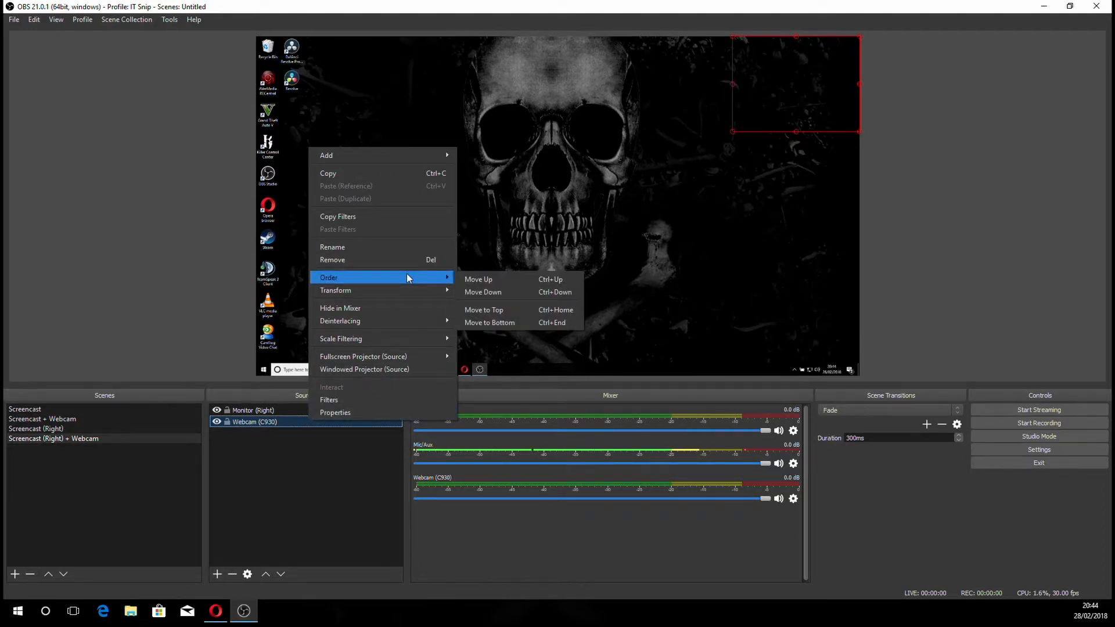
pyautogui.click(524, 292)
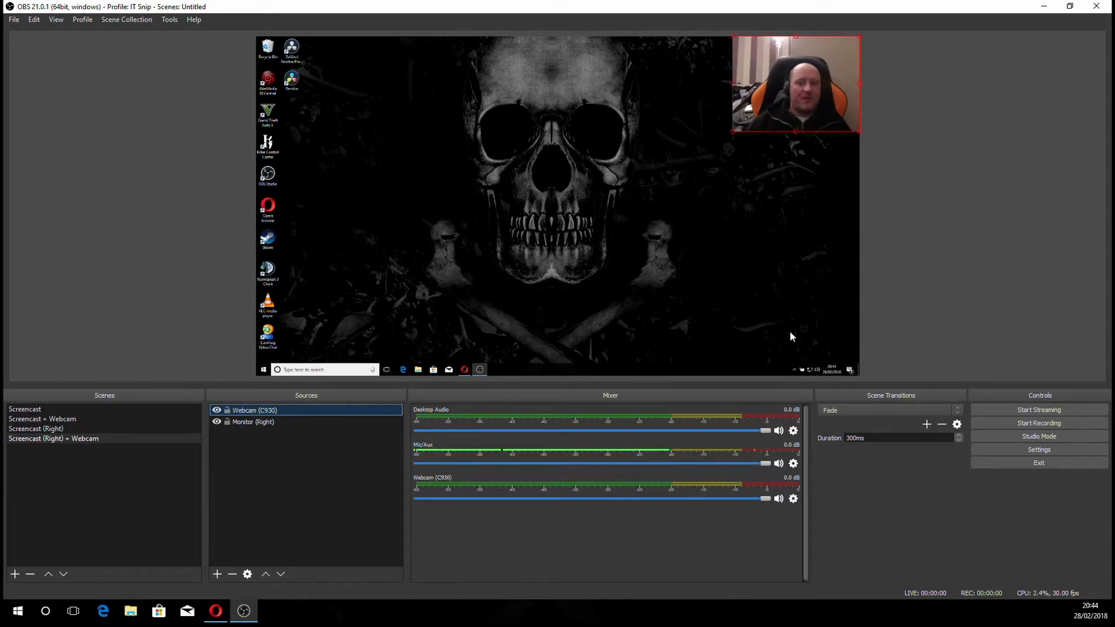
pyautogui.click(325, 493)
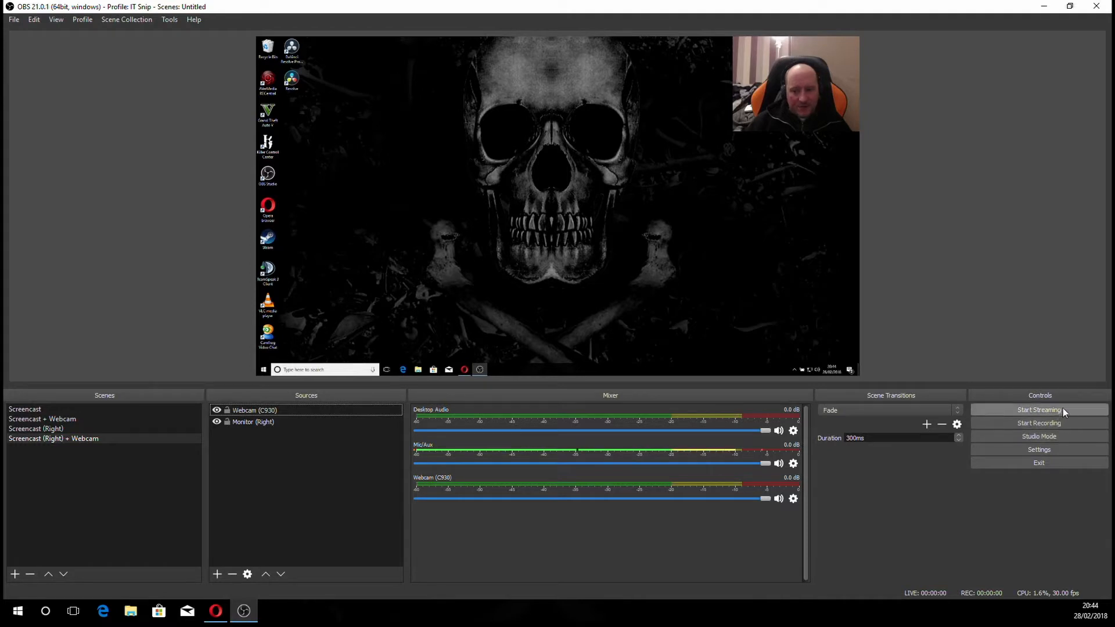
# Set the switch-to-scene hotkeys to Ctrl + 1 for Screencast and Ctrl + 2 for Screencast + Webcam.
pyautogui.click(1058, 448)
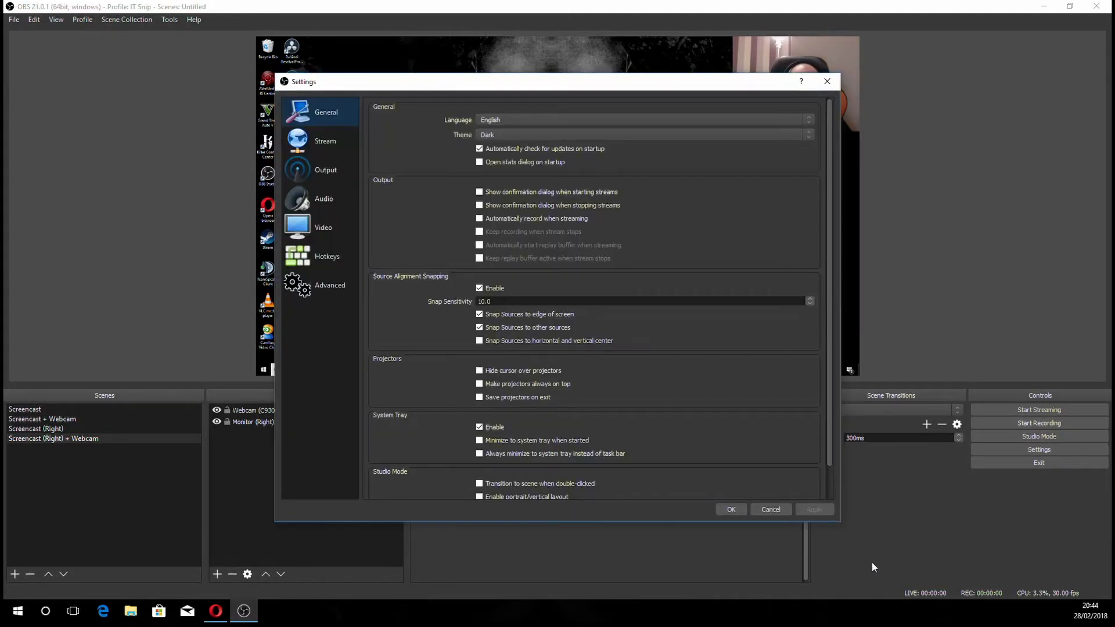
pyautogui.click(326, 257)
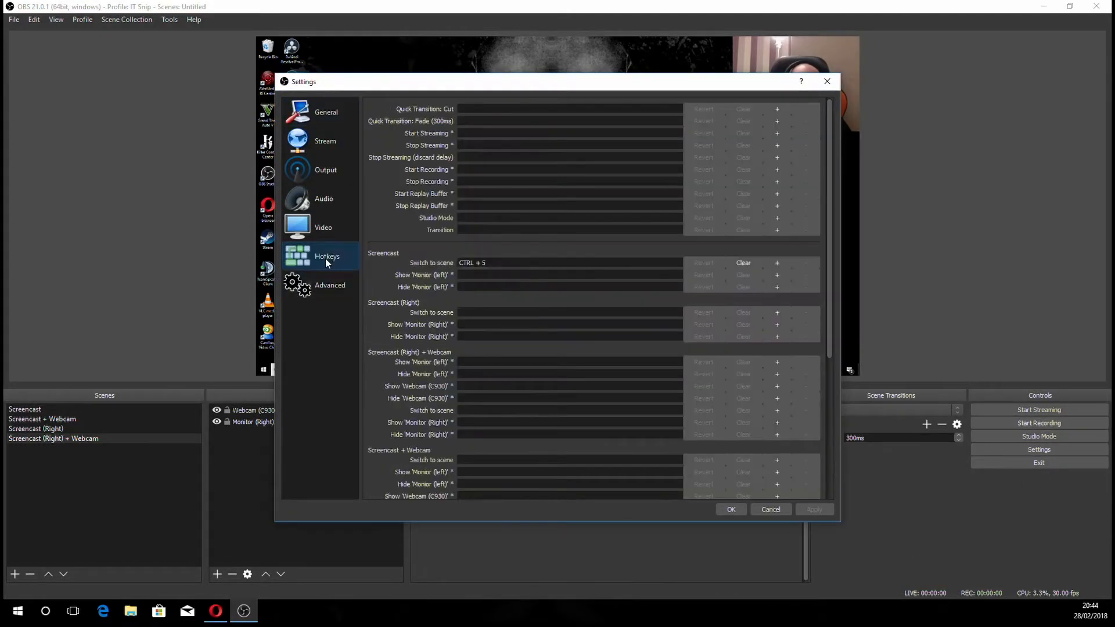
pyautogui.click(497, 265)
pyautogui.hotkey('ctrl', '1')
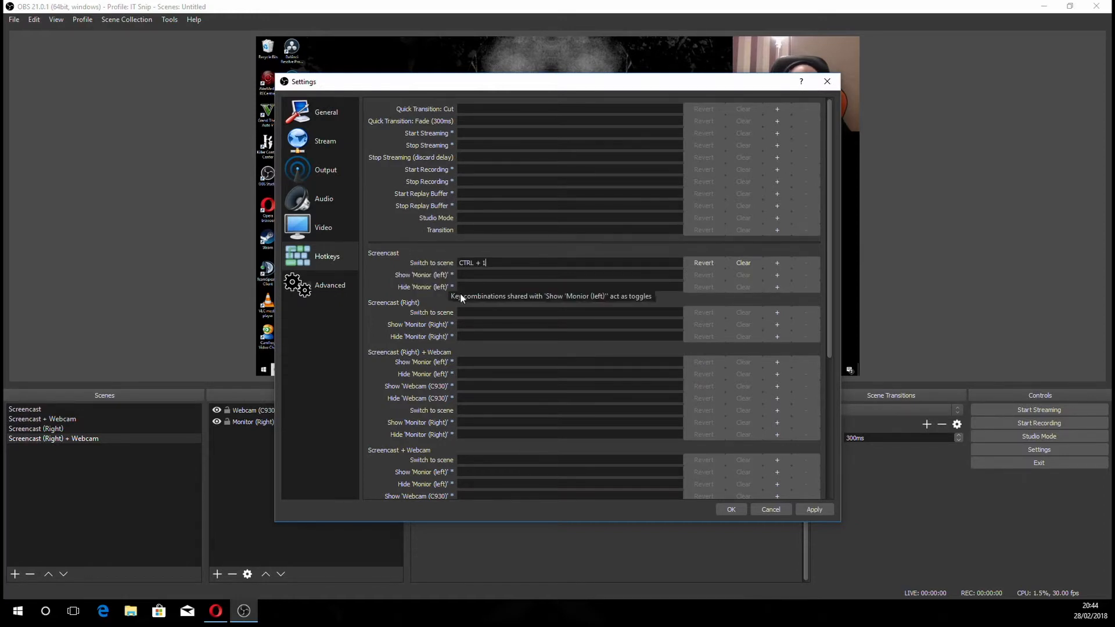
pyautogui.scroll(-3, 513, 290)
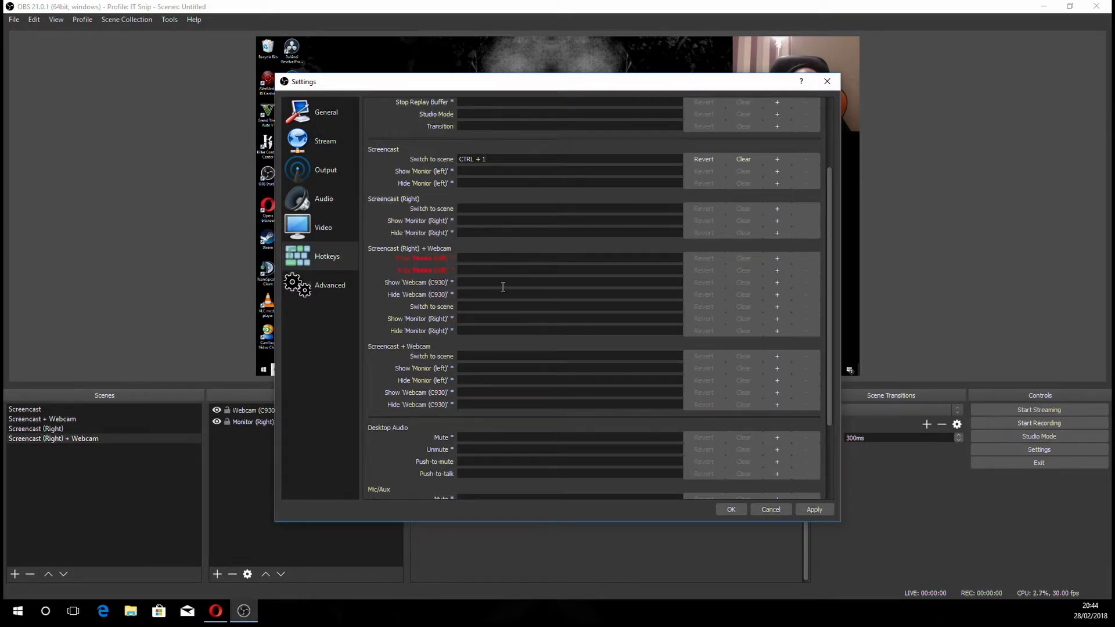
pyautogui.press('ctrl')
pyautogui.hotkey('ctrl', '2')
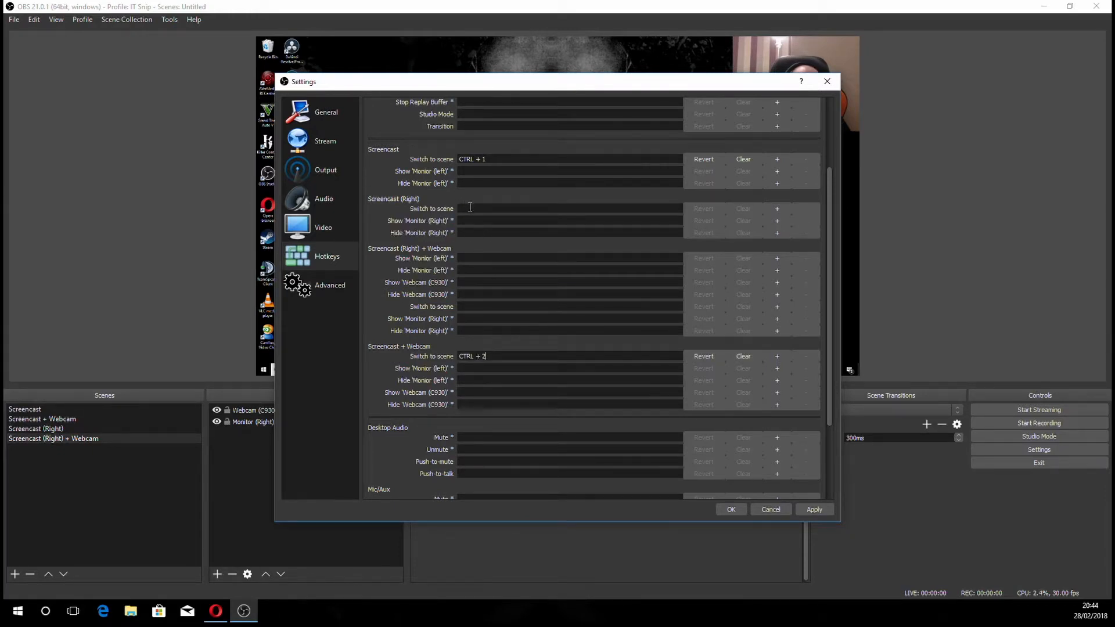
# Assign Ctrl + 3 to switch to Screencast (Right) and Ctrl + 4 to Show 'Monior (left)' under Screencast (Right) + Webcam, and save.
pyautogui.press('ctrl')
pyautogui.click(477, 259)
pyautogui.hotkey('ctrl', '4')
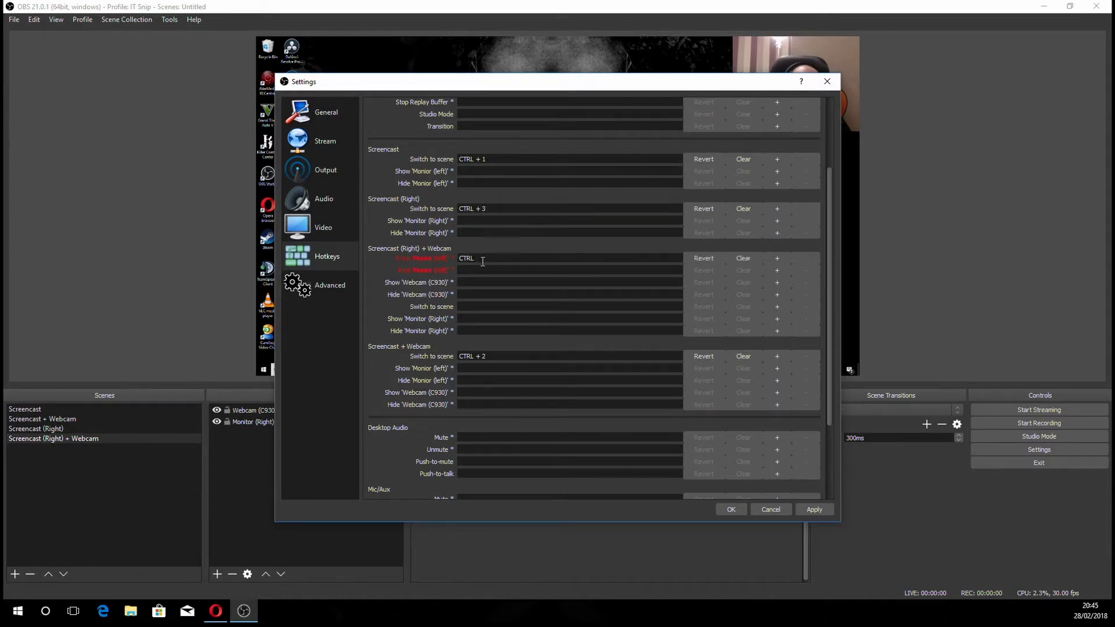
pyautogui.click(801, 510)
pyautogui.click(728, 506)
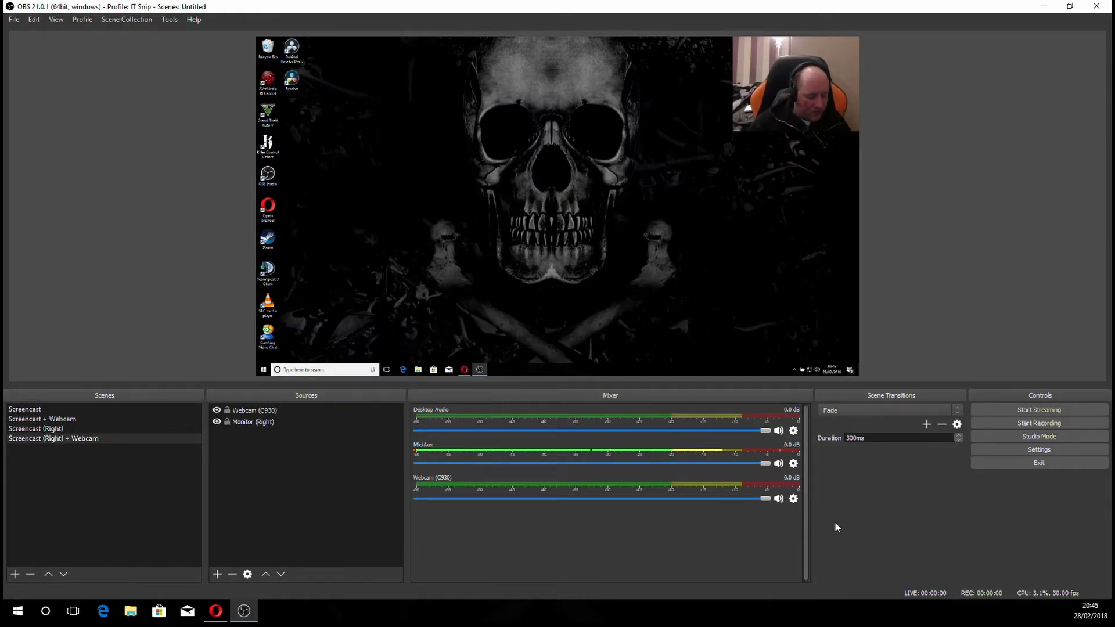
# Test the Ctrl + 1, Ctrl + 2 and Ctrl + 3 scene hotkeys one after another.
pyautogui.hotkey('ctrl', '1')
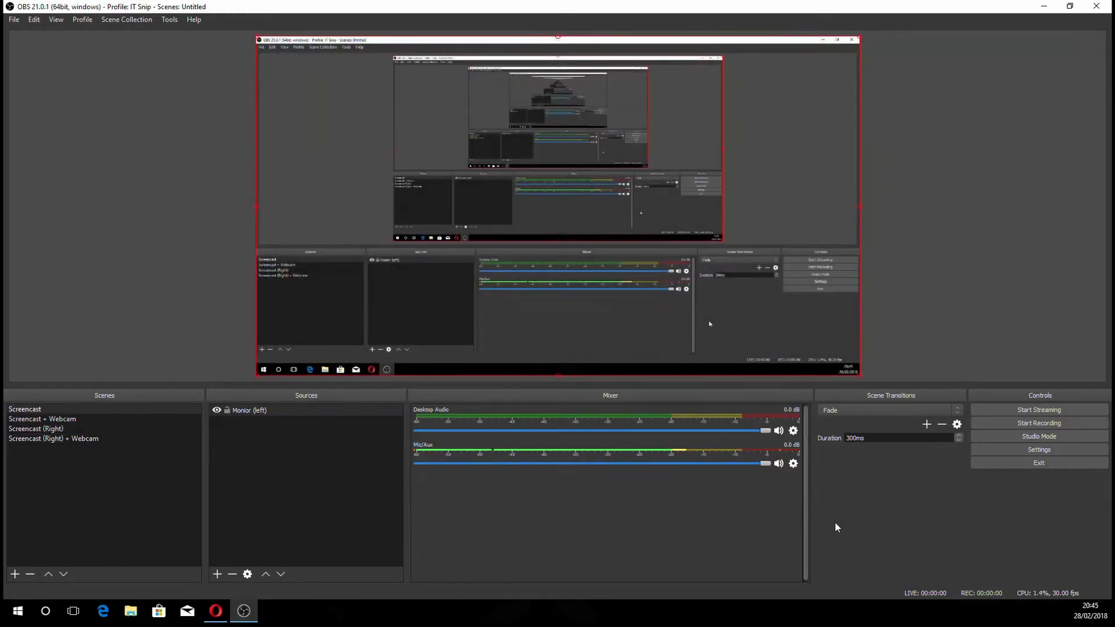
pyautogui.hotkey('ctrl', '2')
pyautogui.hotkey('ctrl', '3')
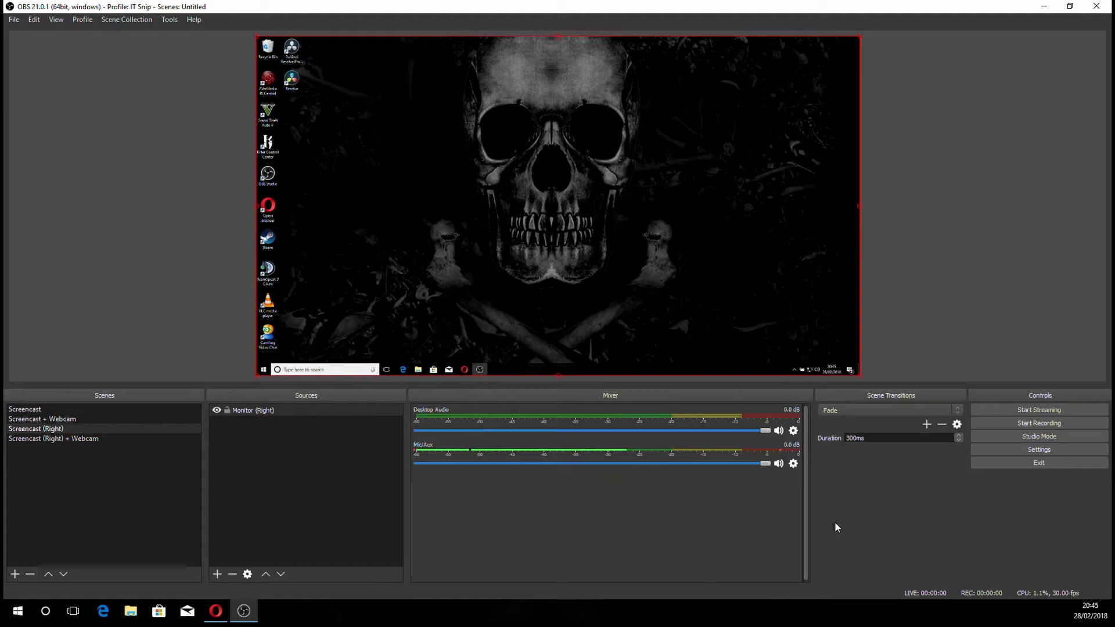
# Clear the Ctrl + 4 hotkey from Show 'Monior (left)' under Screencast (Right) + Webcam.
pyautogui.click(1031, 450)
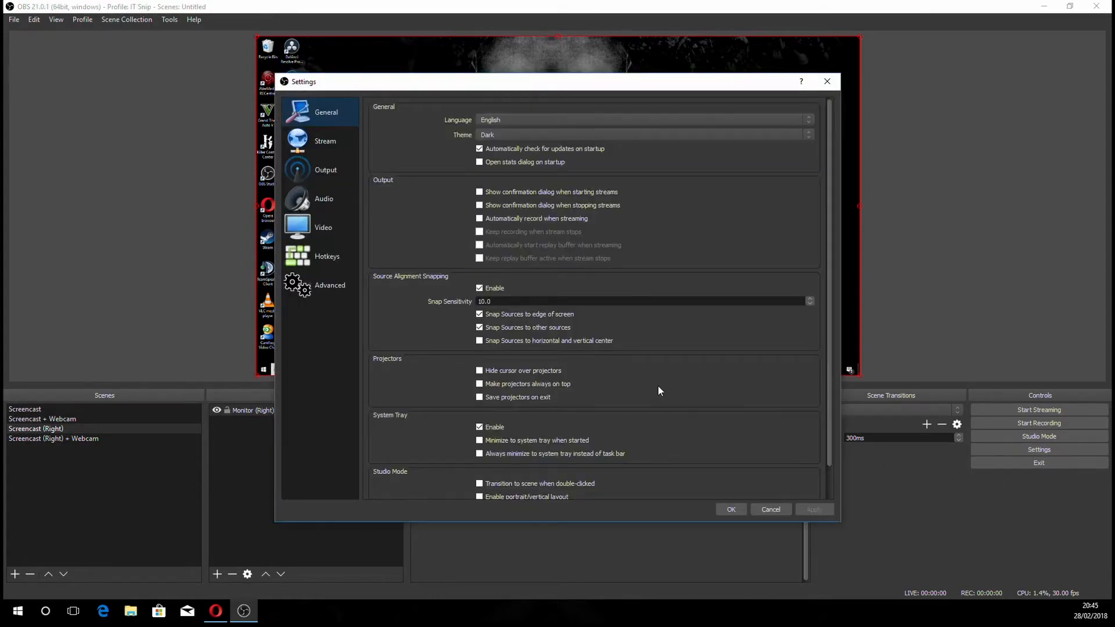
pyautogui.click(328, 256)
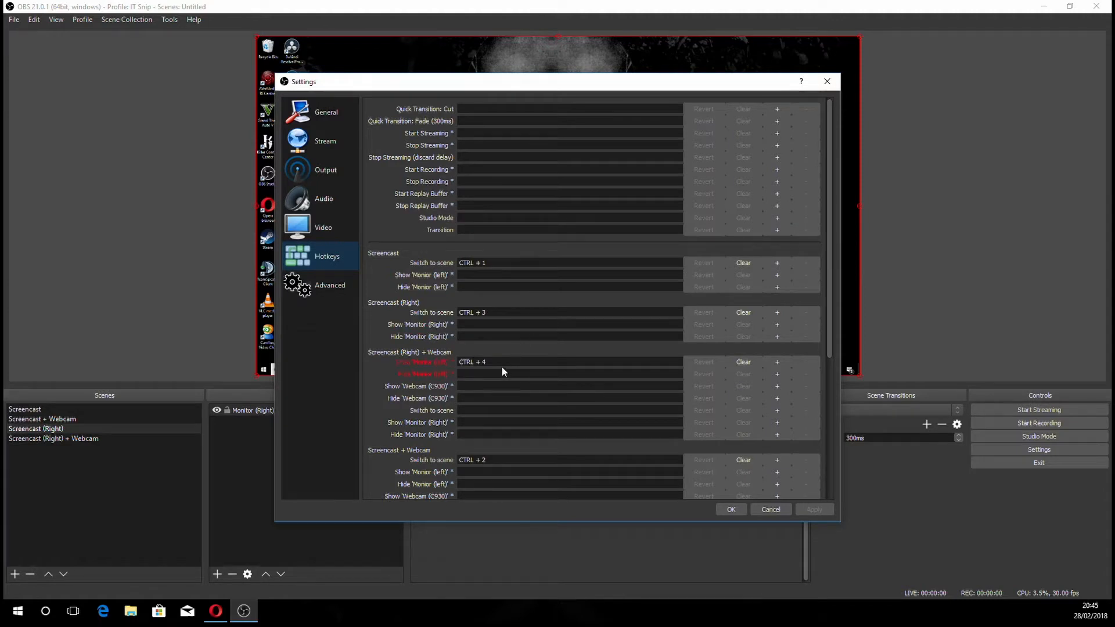
pyautogui.moveTo(498, 363); pyautogui.dragTo(459, 358)
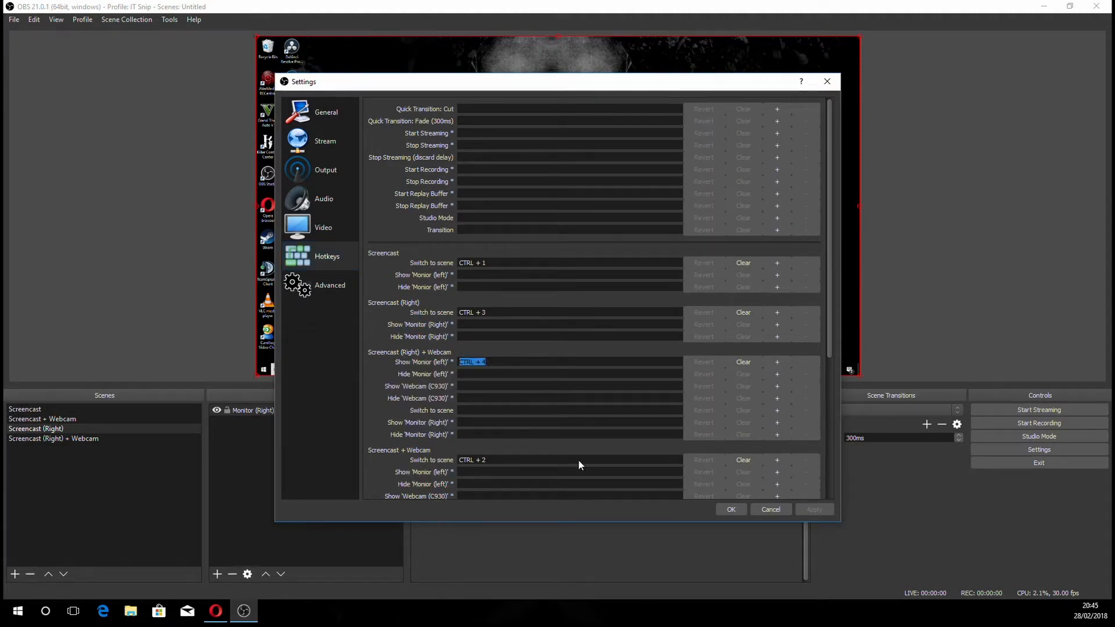
pyautogui.press('Delete')
pyautogui.press('BackSpace')
pyautogui.click(746, 364)
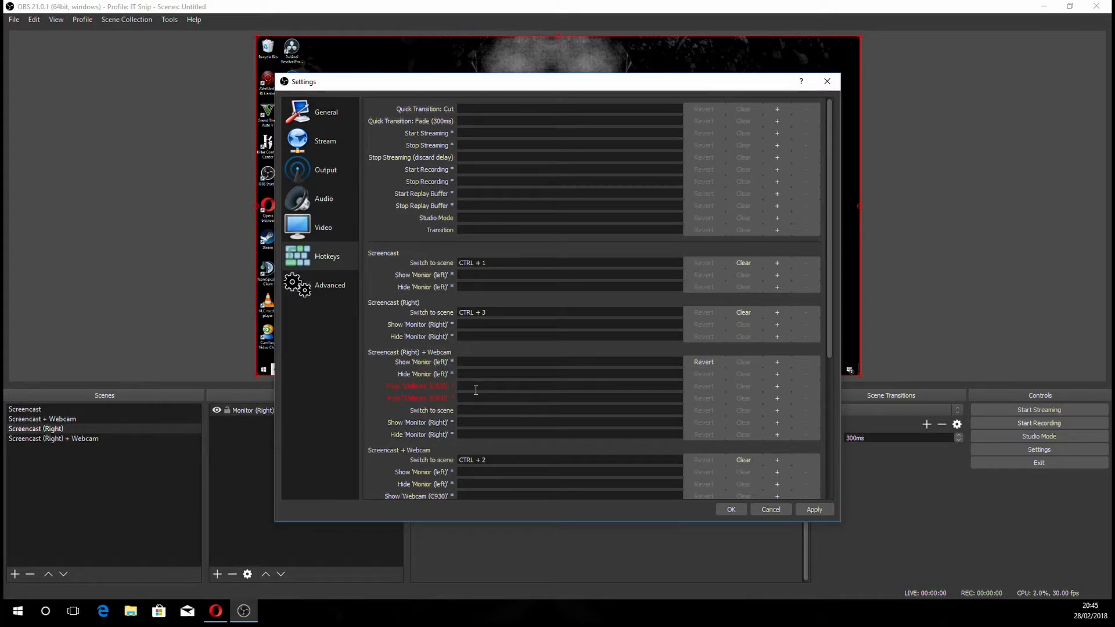
# Set the switch-to-scene hotkey of Screencast (Right) + Webcam to Ctrl + 4 and save the settings.
pyautogui.click(475, 411)
pyautogui.hotkey('ctrl', '4')
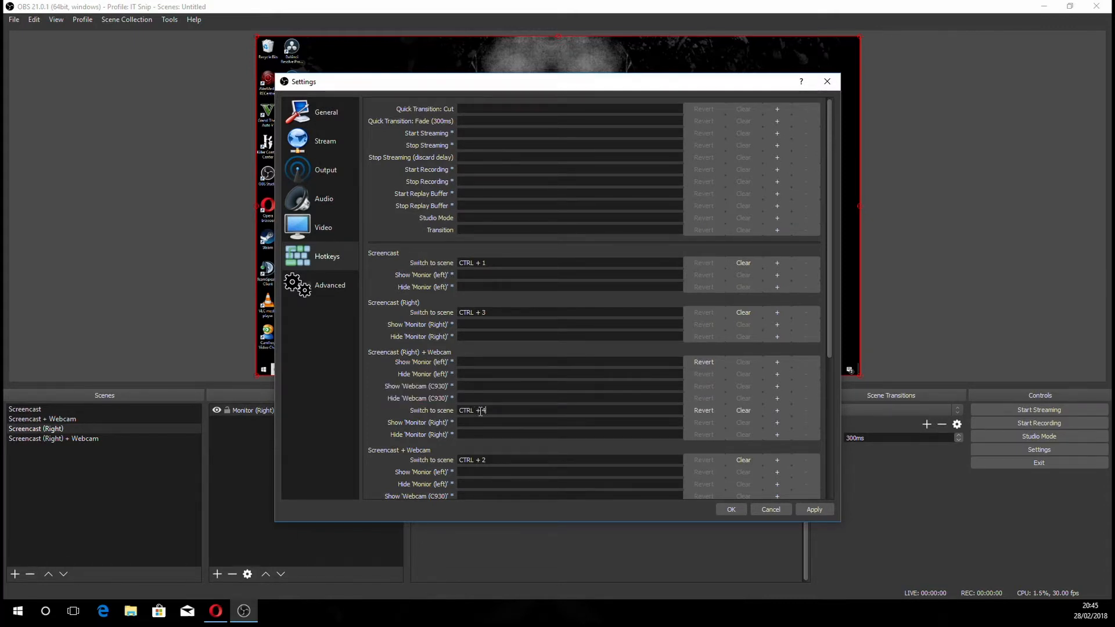
pyautogui.click(819, 509)
pyautogui.click(731, 509)
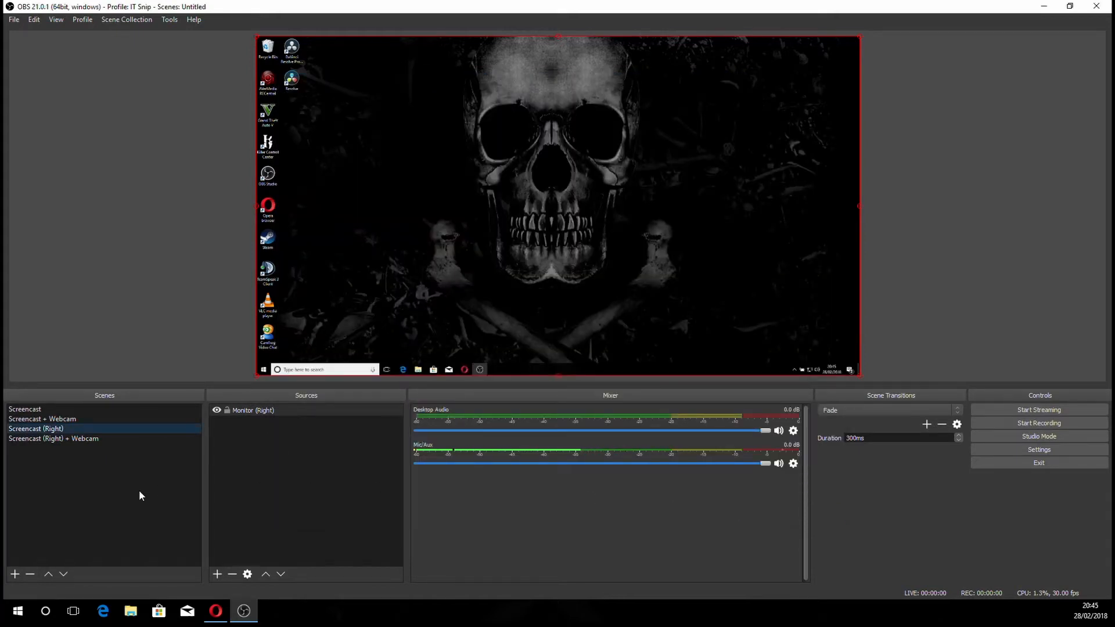
# Test the Ctrl + 4 scene hotkey, and preview the Screencast and Screencast + Webcam scenes.
pyautogui.hotkey('ctrl', '4')
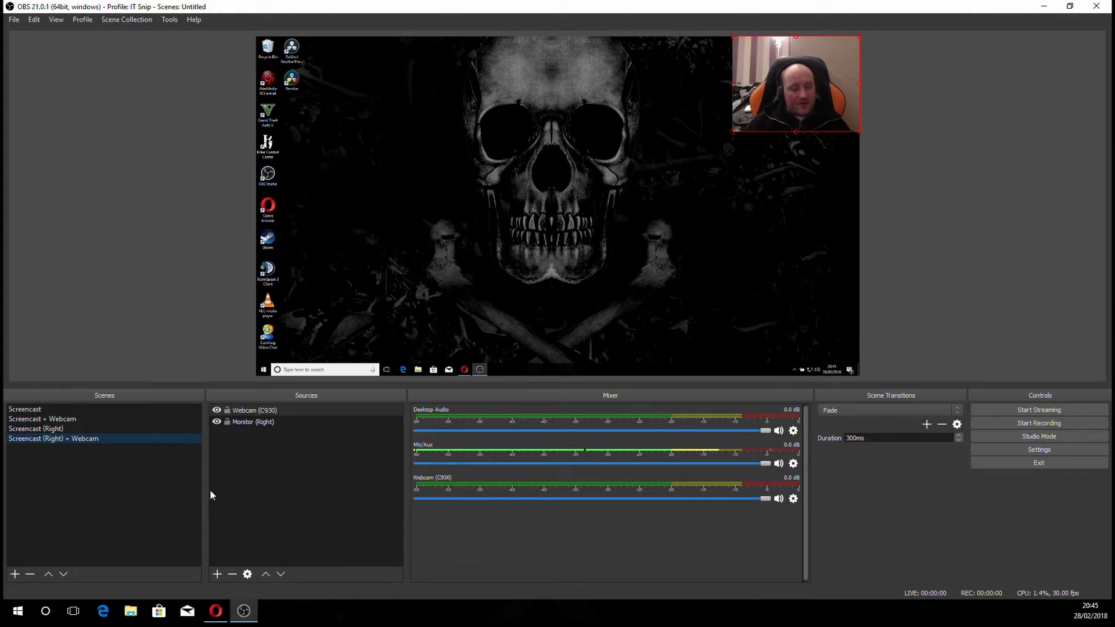
pyautogui.click(65, 409)
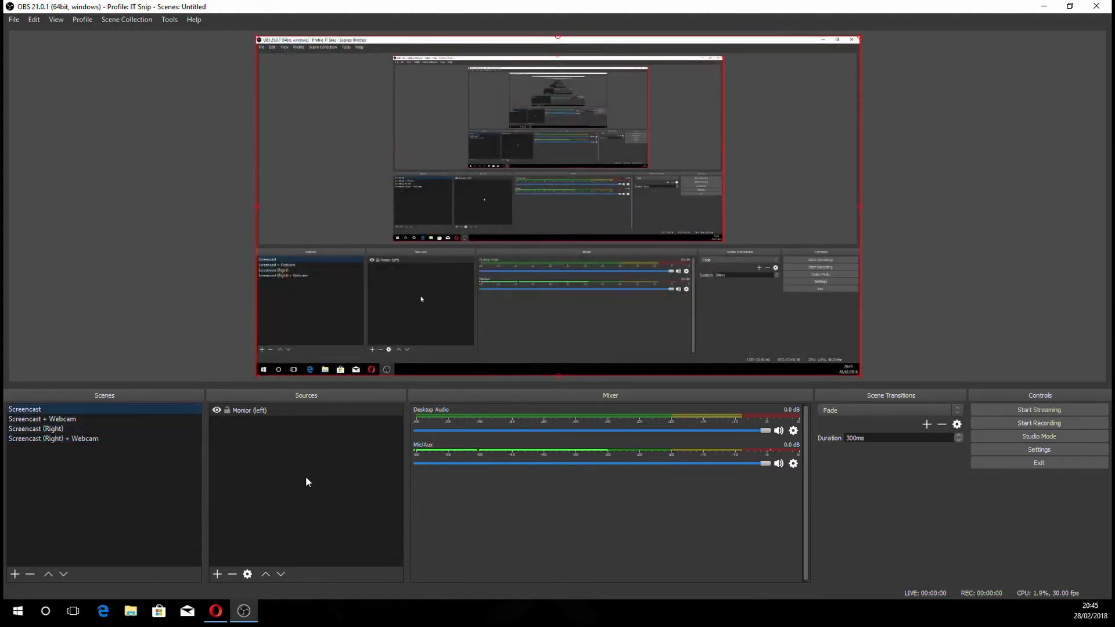
pyautogui.click(90, 422)
# Add a new Audio Input Capture source named "USB Mixer (B5 XLR)" to the Screencast (Right) scene.
pyautogui.click(72, 430)
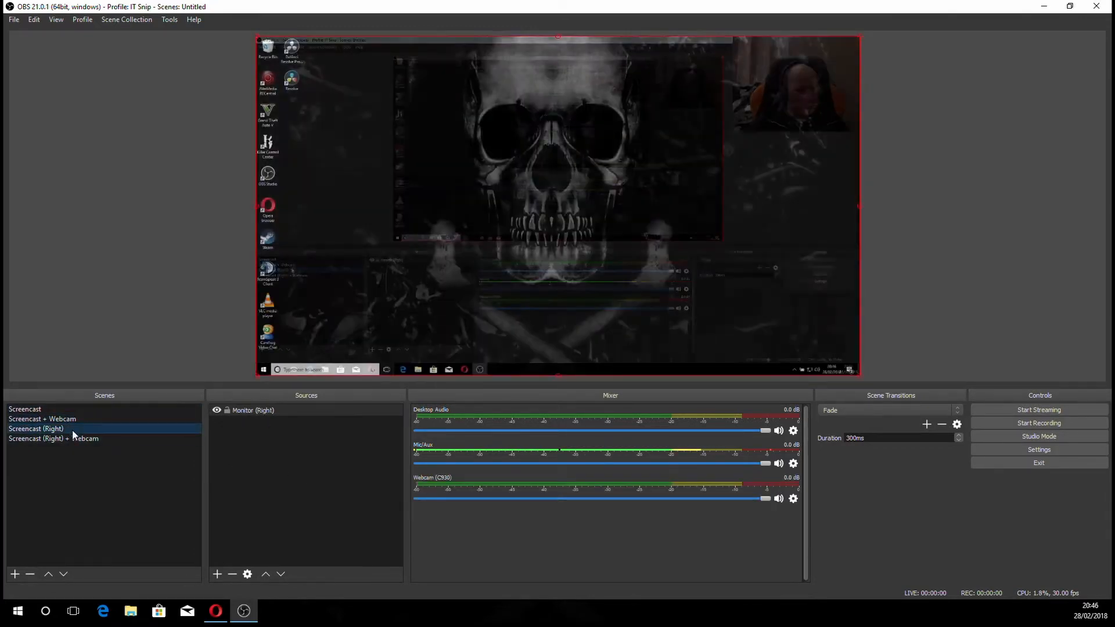
pyautogui.click(221, 575)
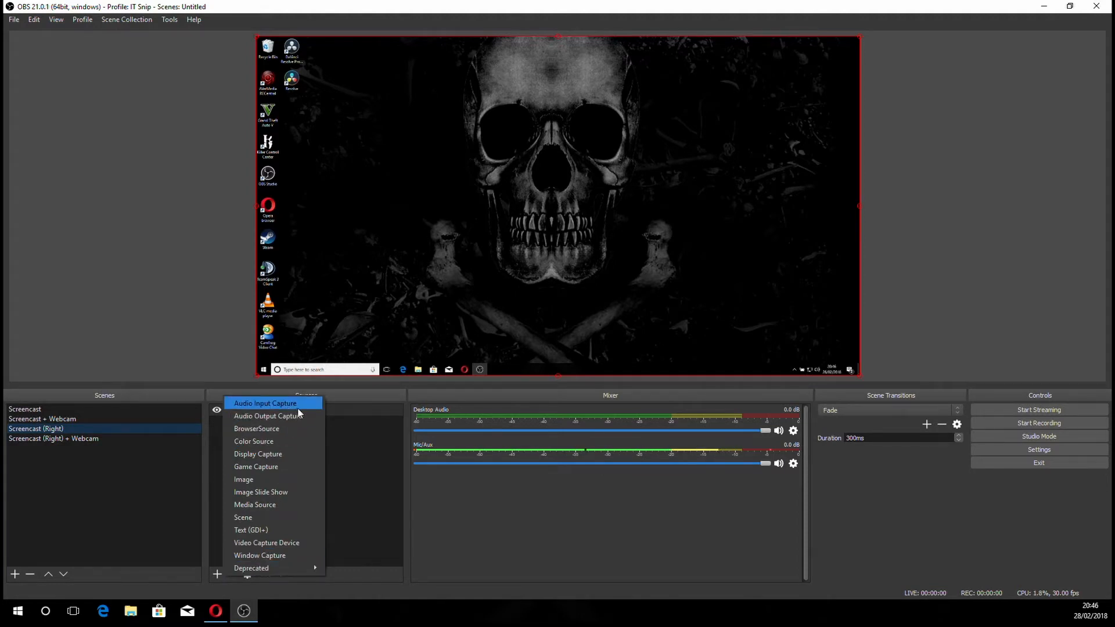
pyautogui.click(280, 405)
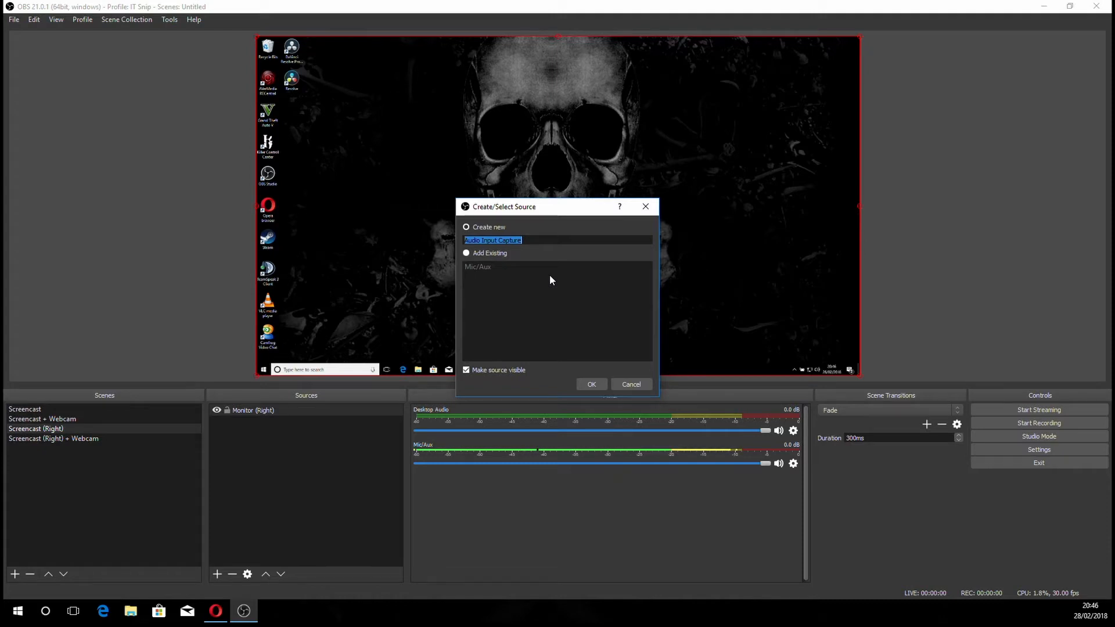
pyautogui.write('USB Mixer')
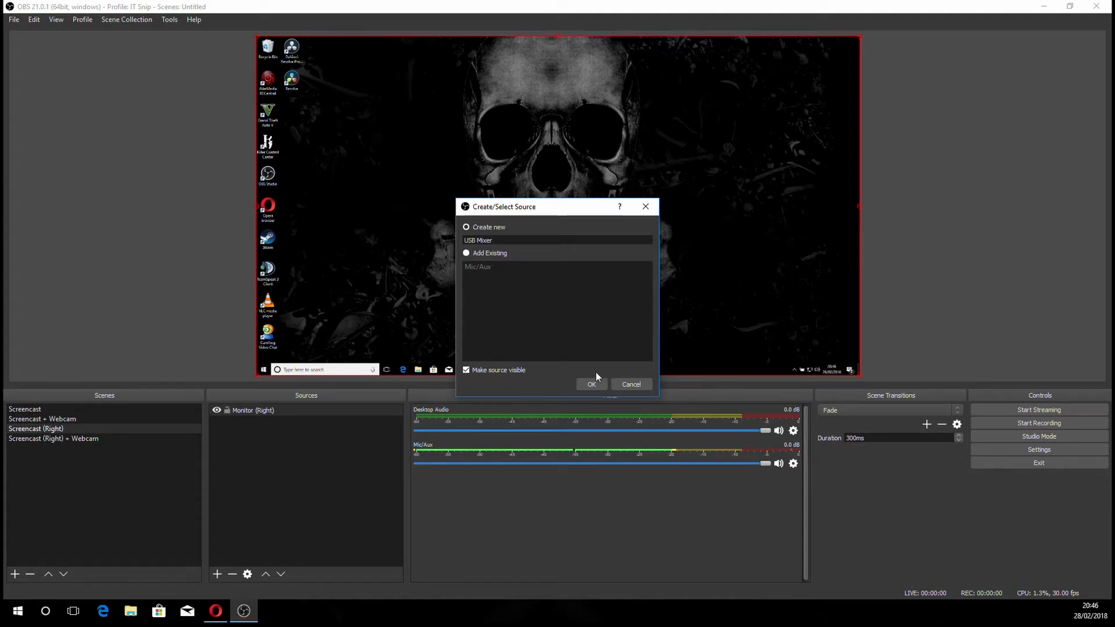
pyautogui.write(' (XLR')
pyautogui.press('Left')
pyautogui.press('Left')
pyautogui.press('Left')
pyautogui.write('B5')
pyautogui.press('End')
pyautogui.write(')')
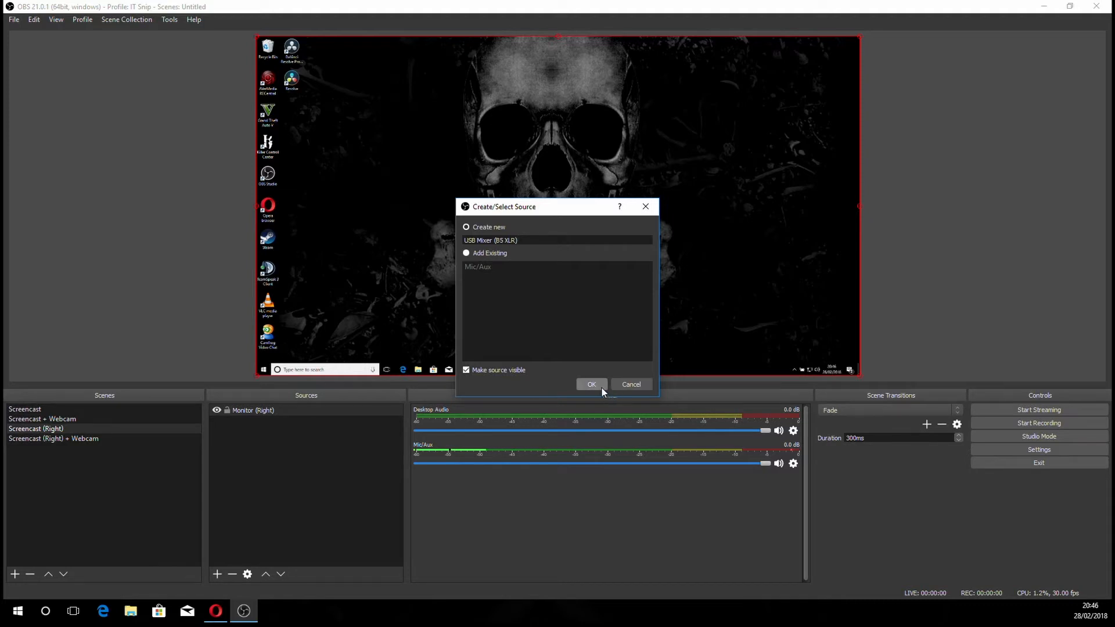
pyautogui.click(602, 388)
# Set the USB Mixer (B5 XLR) source's device to Line (USB AUDIO CODEC).
pyautogui.click(473, 378)
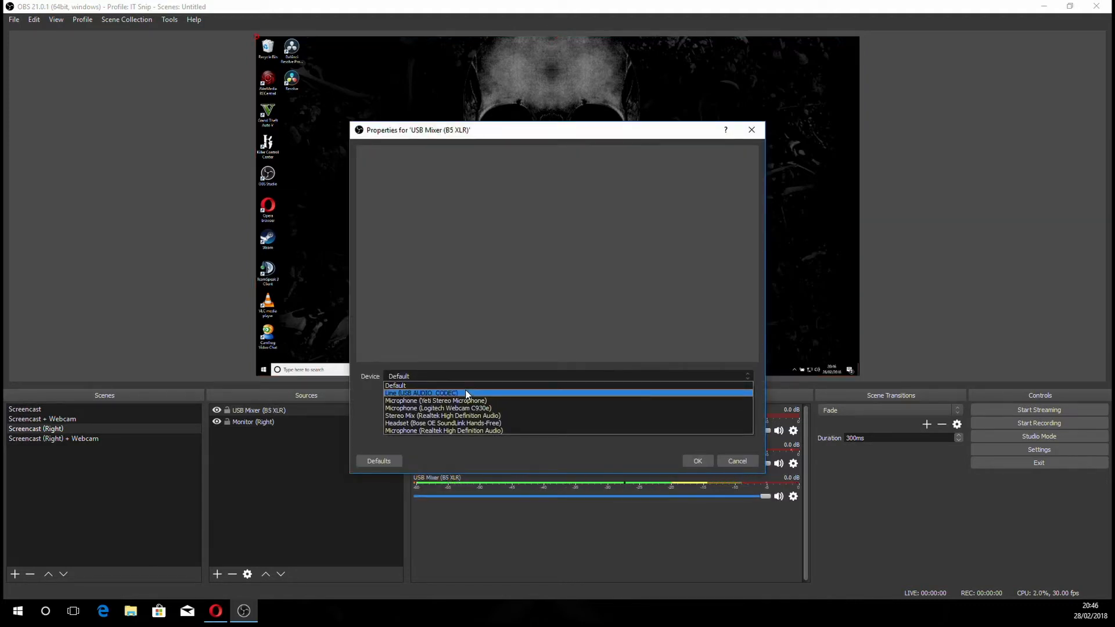
pyautogui.click(467, 394)
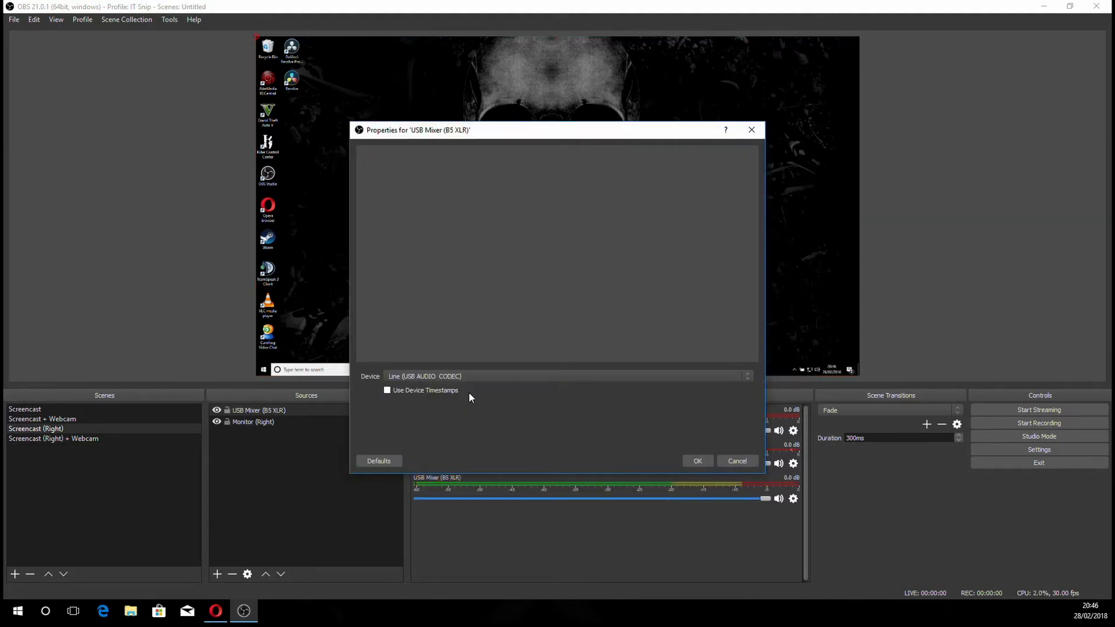
pyautogui.click(699, 464)
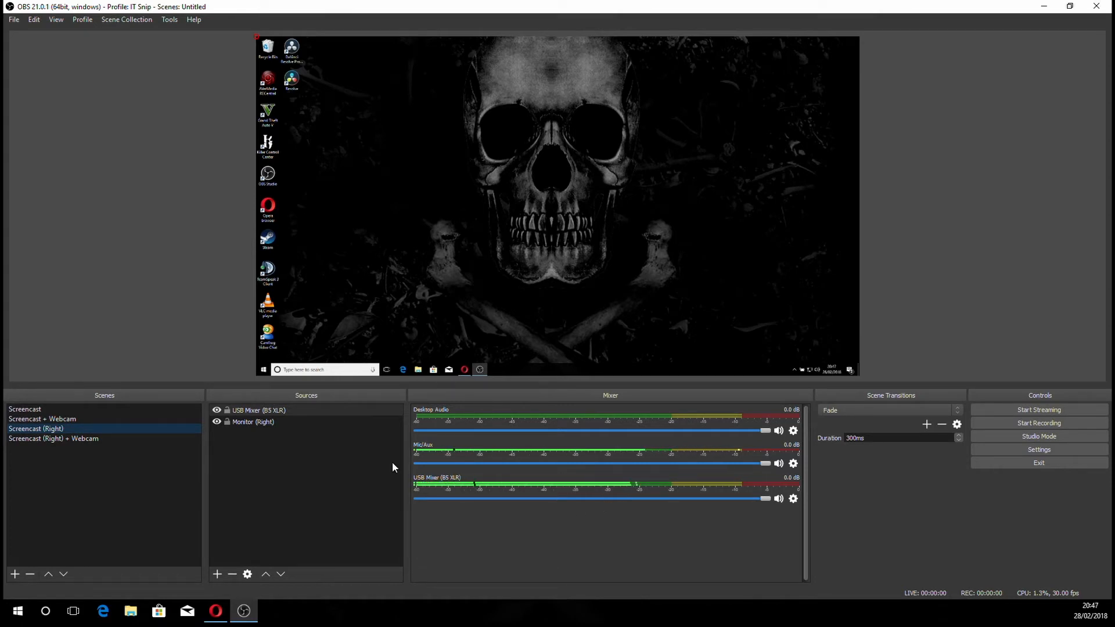
# Add a new Audio Input Capture source named "Blue Yeti" to the Screencast (Right) scene.
pyautogui.rightClick(362, 459)
pyautogui.moveTo(403, 468)
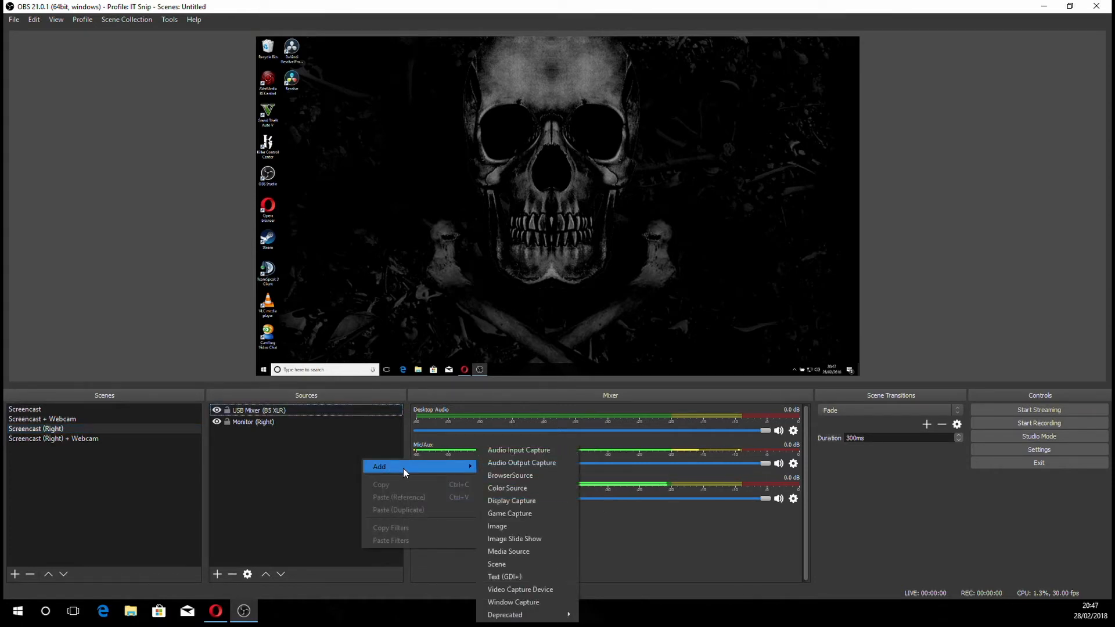
pyautogui.click(523, 457)
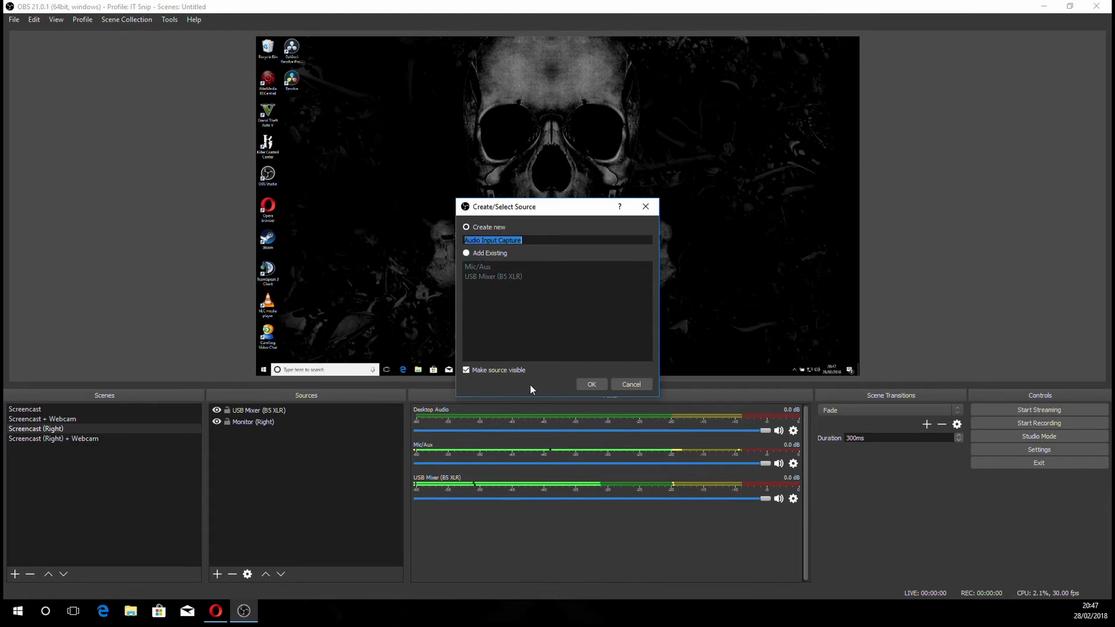
pyautogui.write('Blue Yeti')
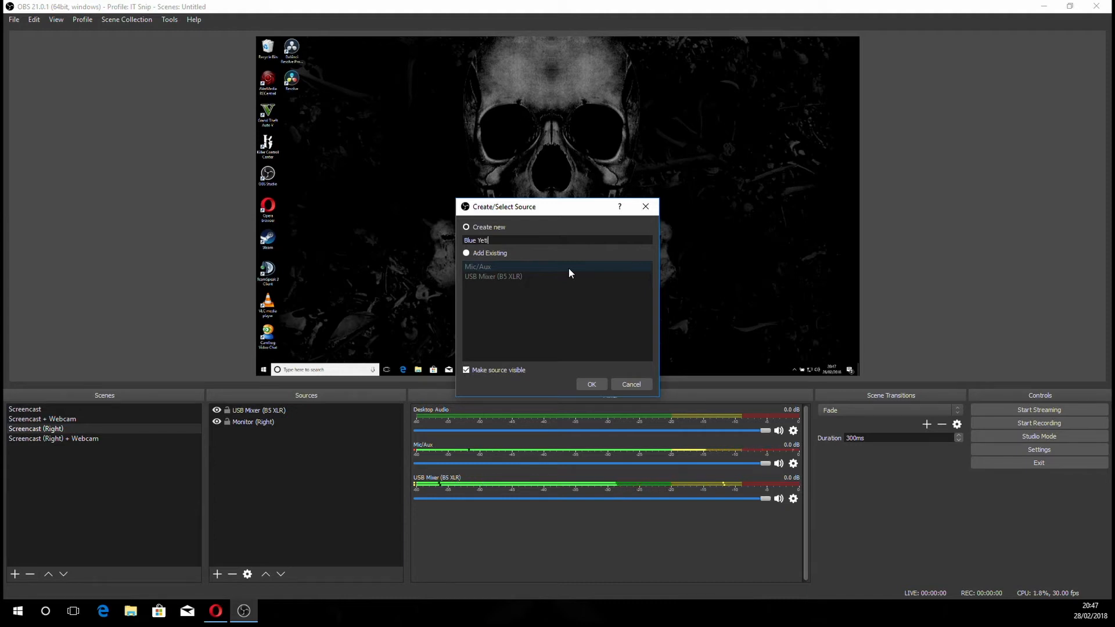
pyautogui.click(601, 384)
# Set the Blue Yeti source's device to Microphone (Yeti Stereo Microphone).
pyautogui.click(469, 377)
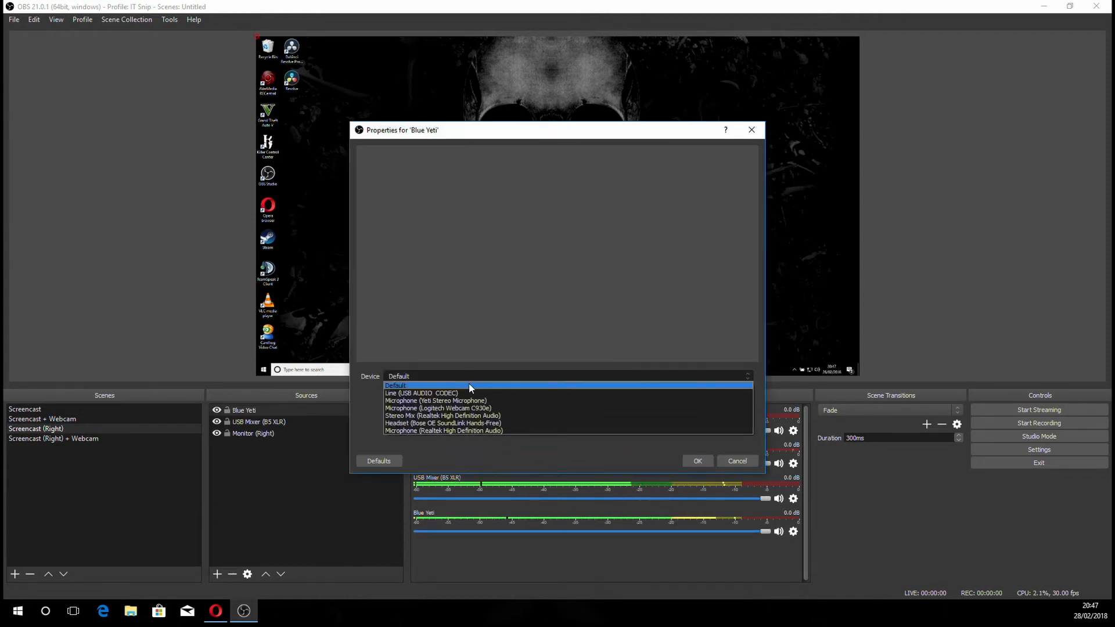
pyautogui.click(500, 400)
pyautogui.click(706, 462)
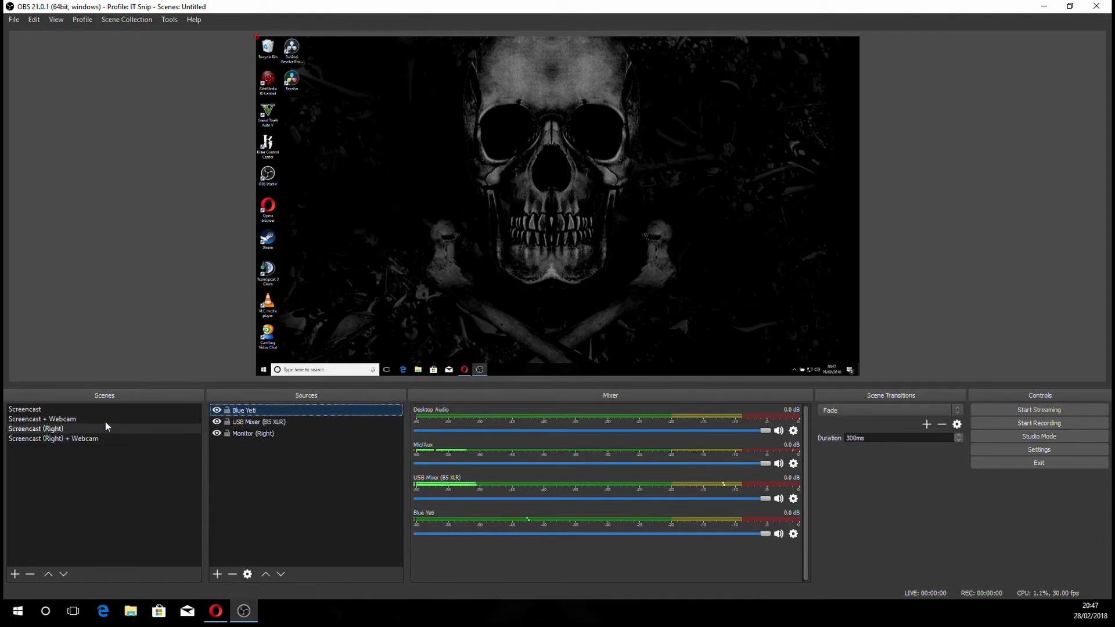
# Compare the audio mixer channels of the Screencast (Right) + Webcam and Screencast (Right) scenes, ending on Screencast (Right).
pyautogui.click(87, 438)
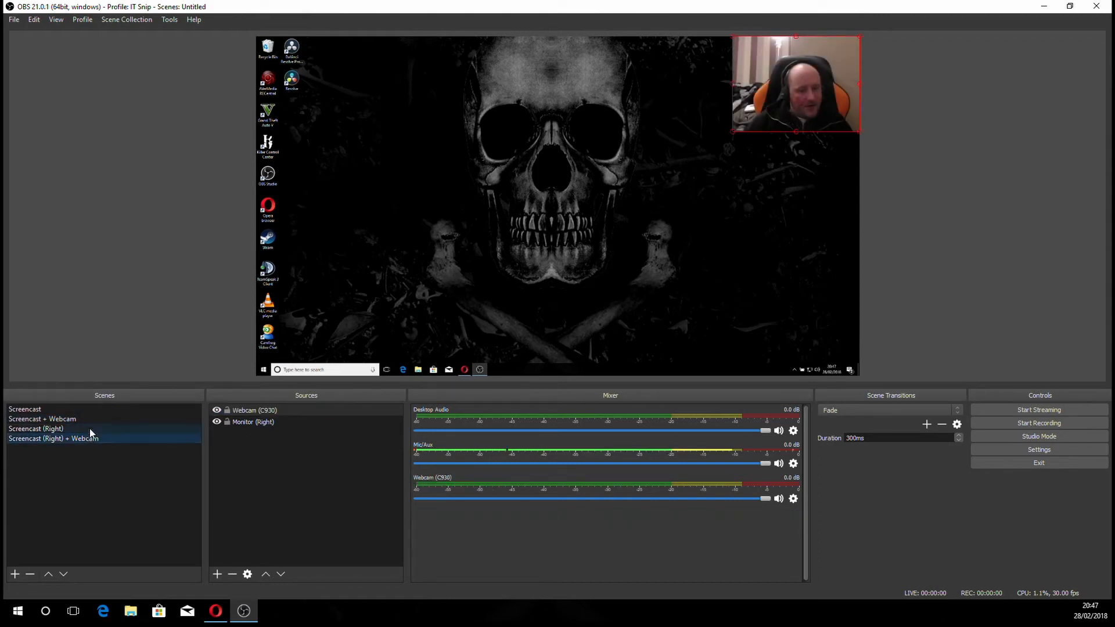
pyautogui.click(93, 431)
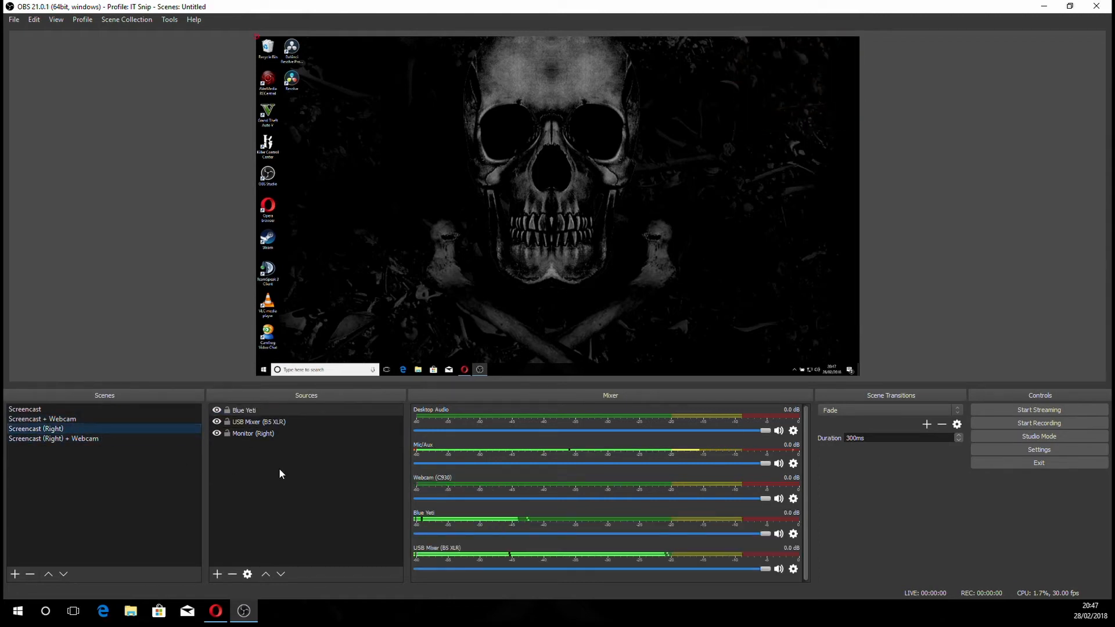
pyautogui.click(92, 439)
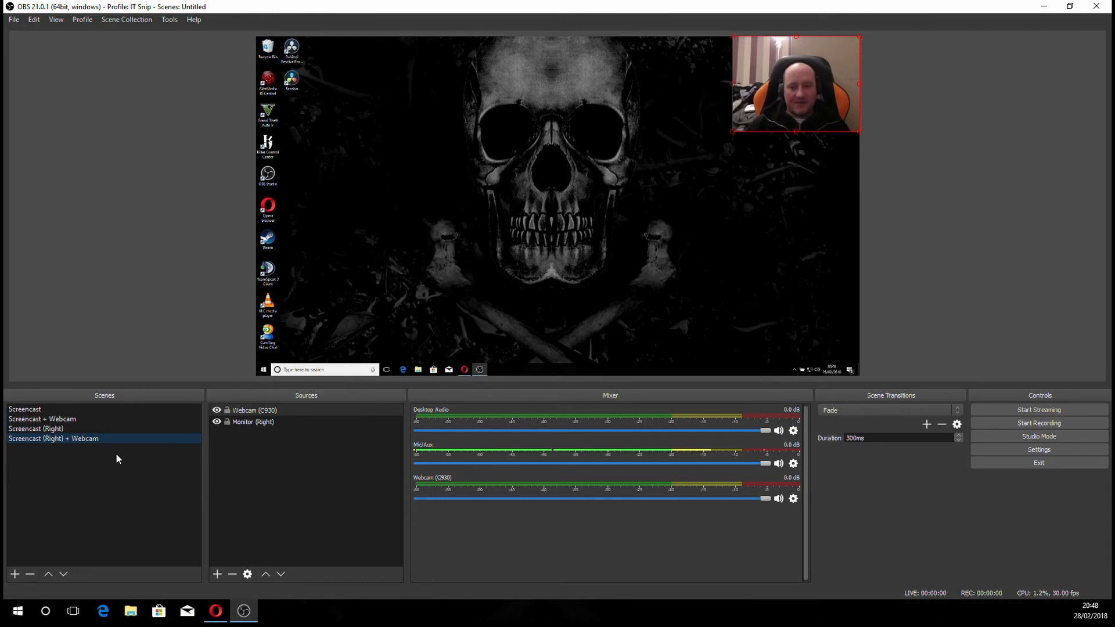
pyautogui.click(81, 428)
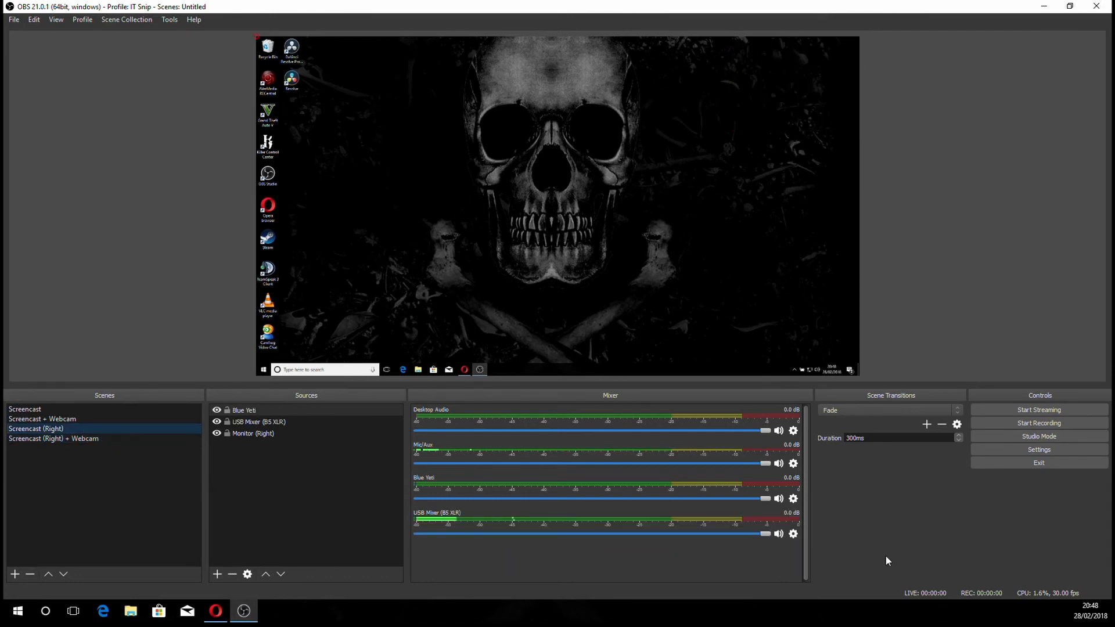